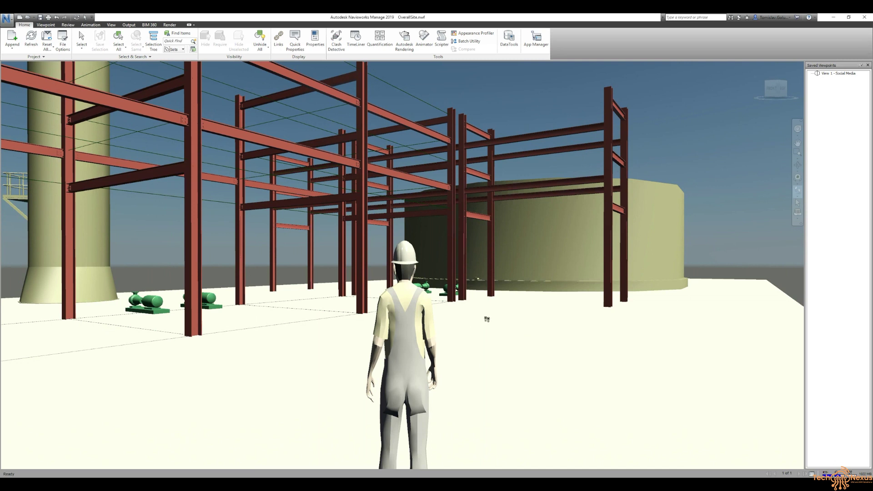
- Walk around the overall site model and look over the steel pipe racks, pumps and tanks
drag(612, 378, 455, 341)
drag(514, 323, 582, 195)
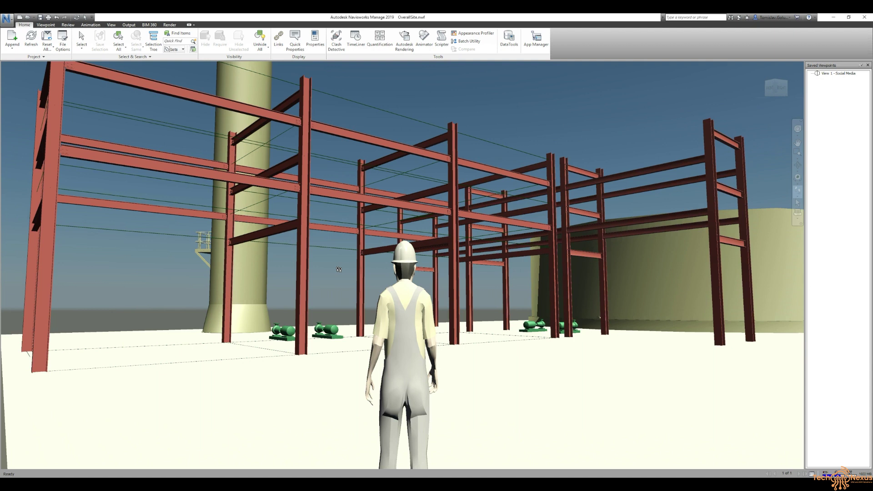
scroll(339, 270, down, 1)
scroll(340, 269, up, 2)
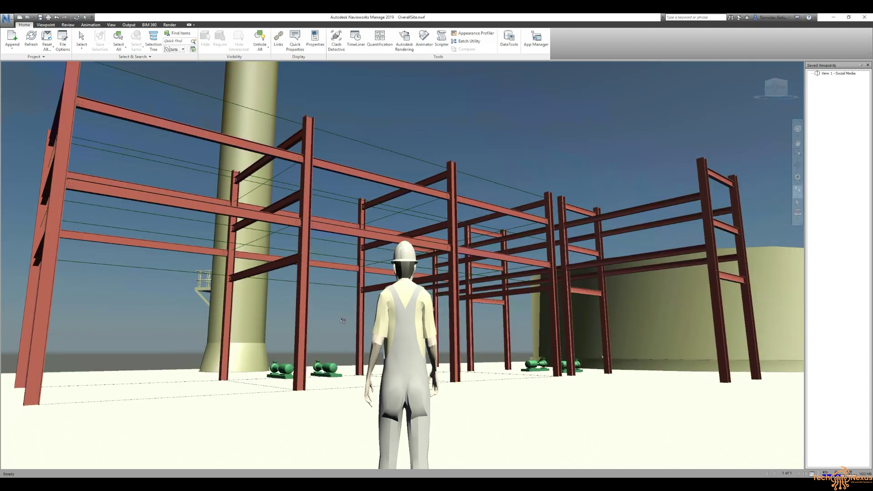
scroll(340, 306, down, 2)
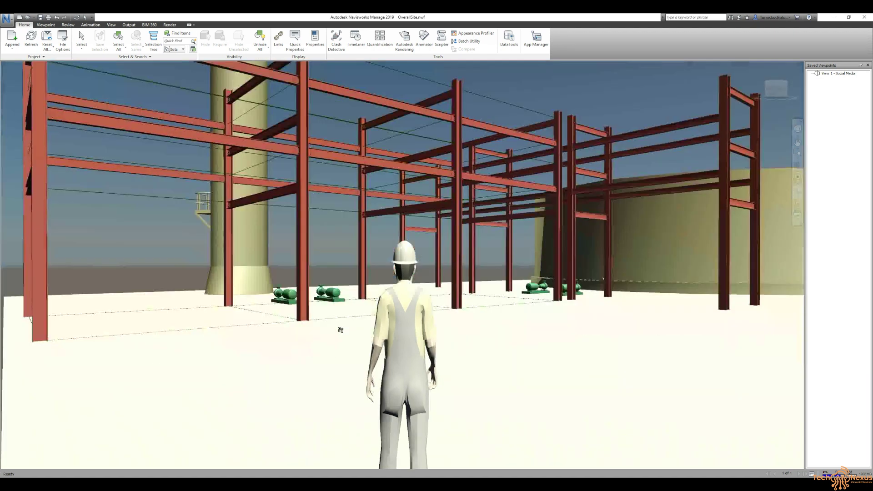
drag(340, 304, 337, 245)
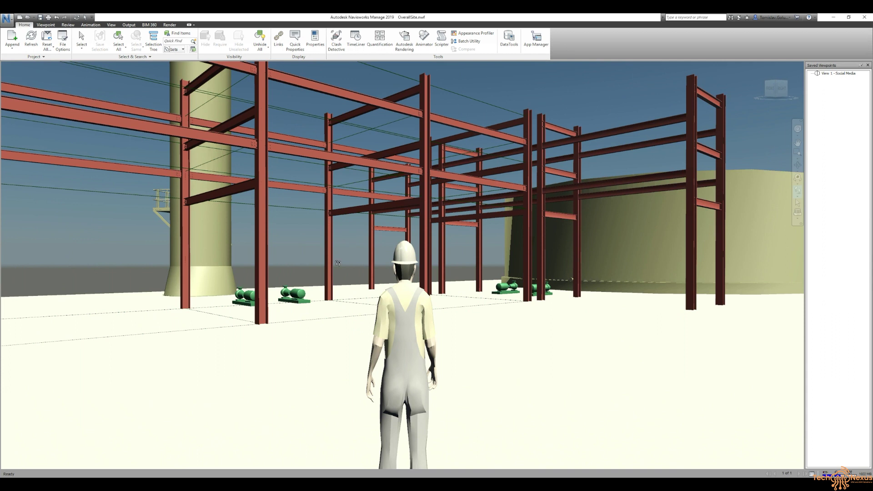
- Switch to the OverallMaster drawing in AutoCAD Plant 3D and open the Area 03 equipment drawing 03-EQP-0001
click(125, 484)
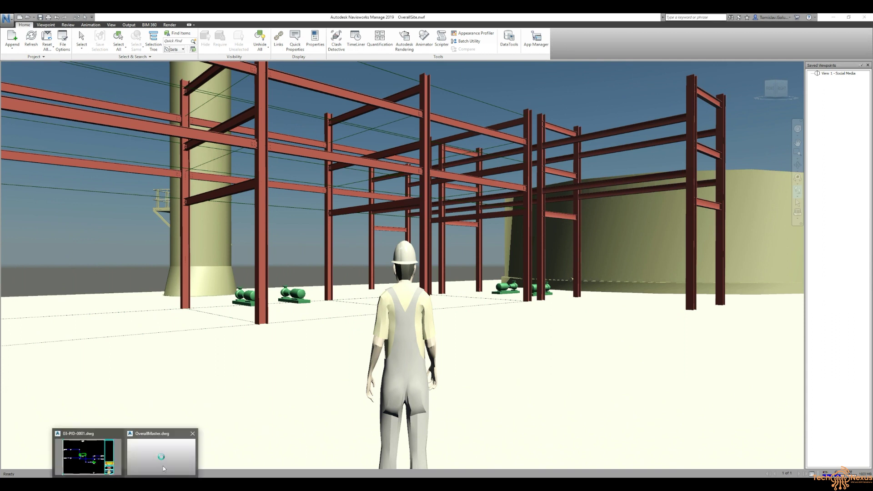
click(164, 469)
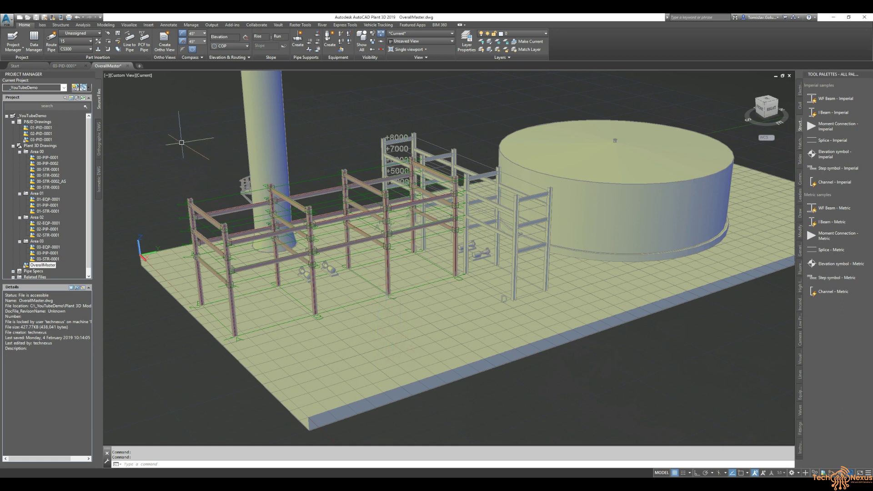
click(53, 248)
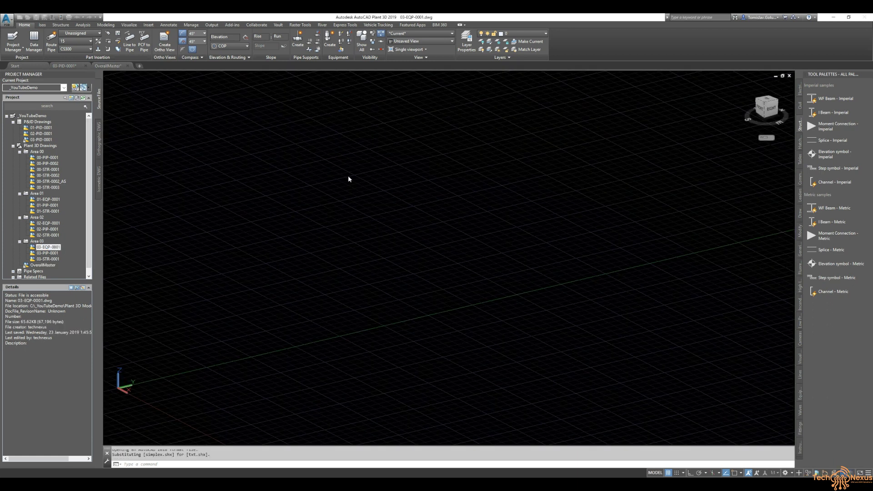
- Attach the slab drawing 00-STR-0001 to the equipment drawing as an overlay external reference at 0,0,0 with a relative path
scroll(324, 176, down, 3)
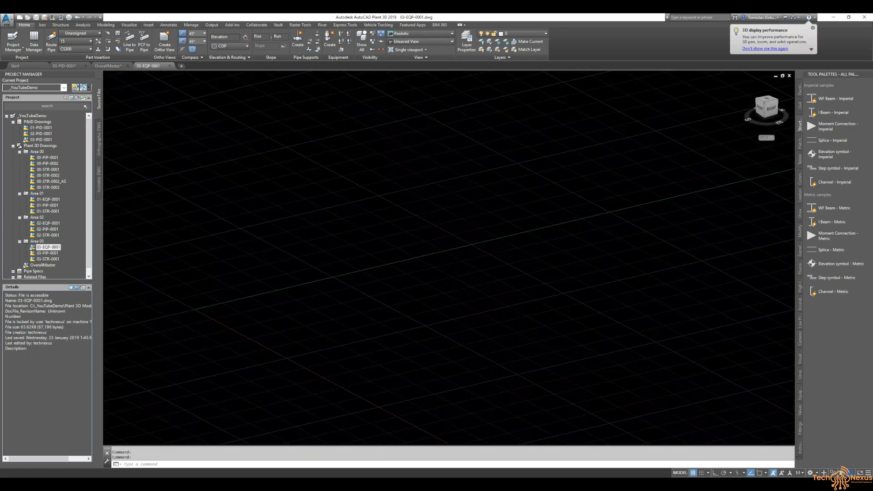
middle_drag(474, 217, 457, 218)
right_click(55, 169)
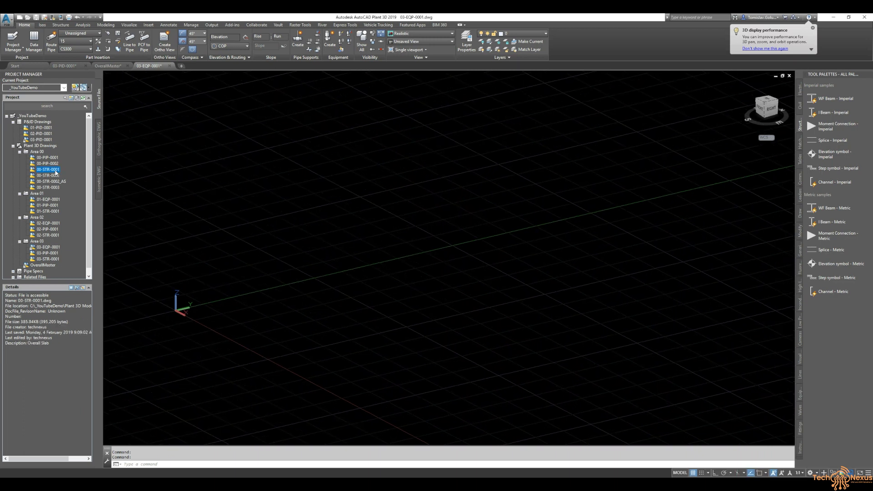
click(79, 226)
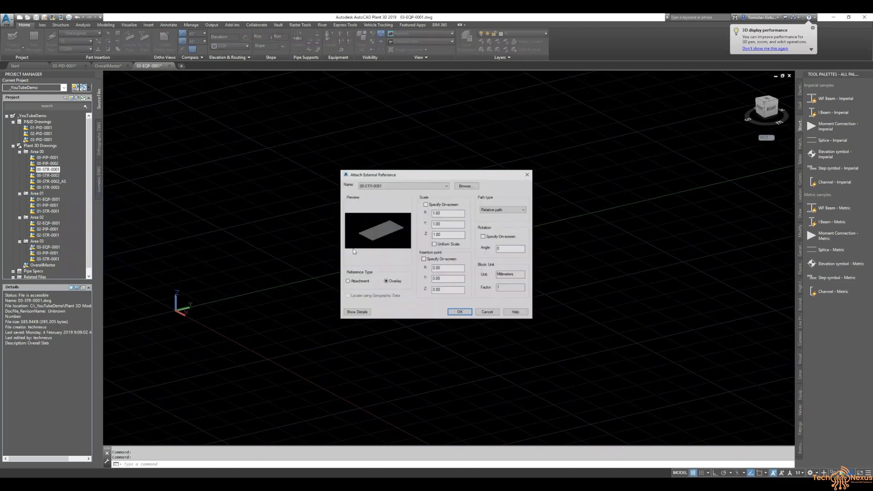
click(459, 313)
scroll(241, 146, down, 6)
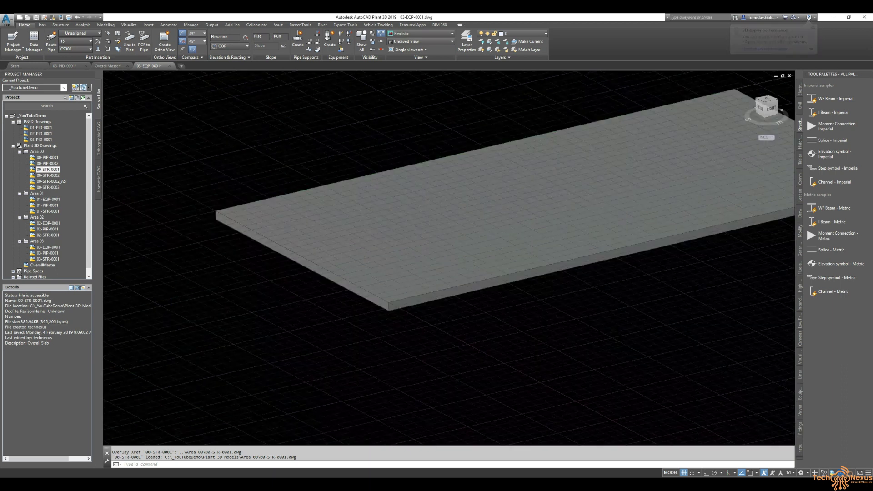
middle_drag(241, 148, 231, 216)
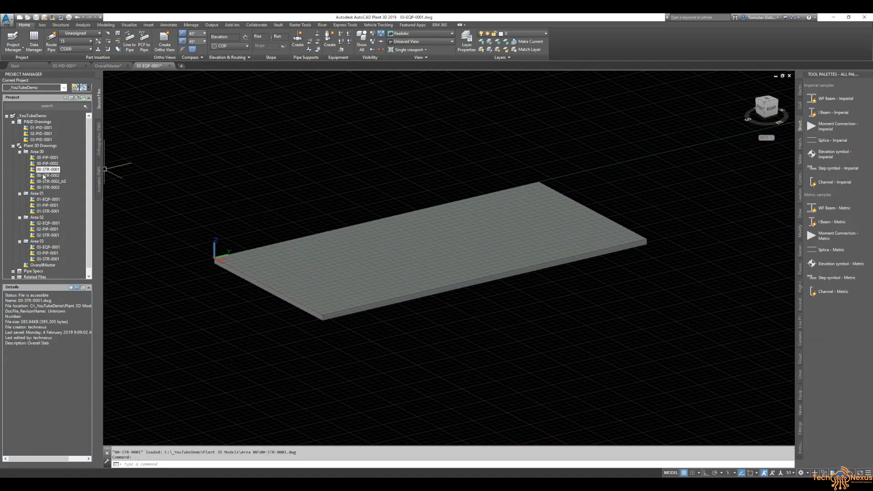
- Attach the pipe rack drawing 00-STR-0002 as an overlay external reference at 0,0,0 with a relative path
click(43, 176)
right_click(44, 176)
click(88, 229)
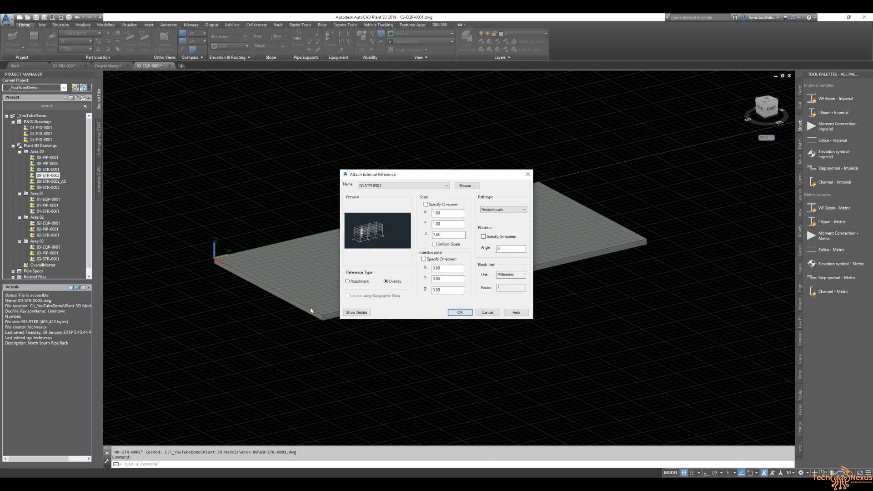
click(459, 313)
scroll(281, 227, up, 4)
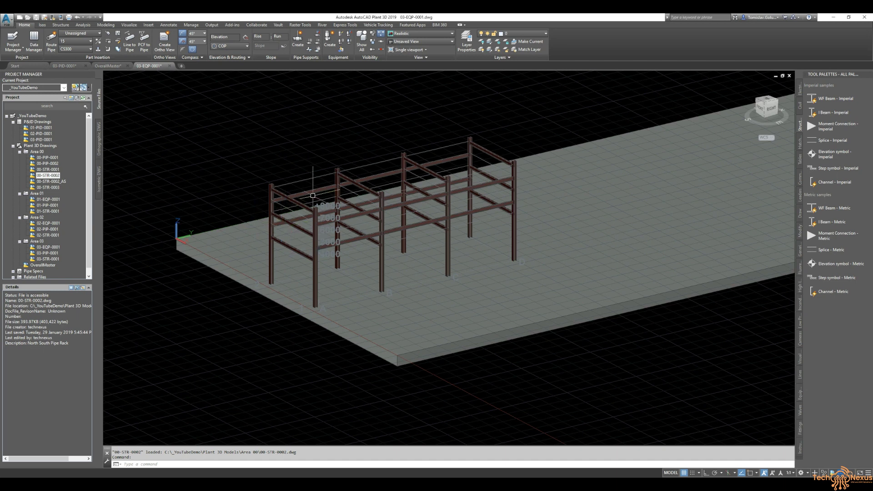
scroll(249, 186, up, 2)
scroll(266, 190, down, 1)
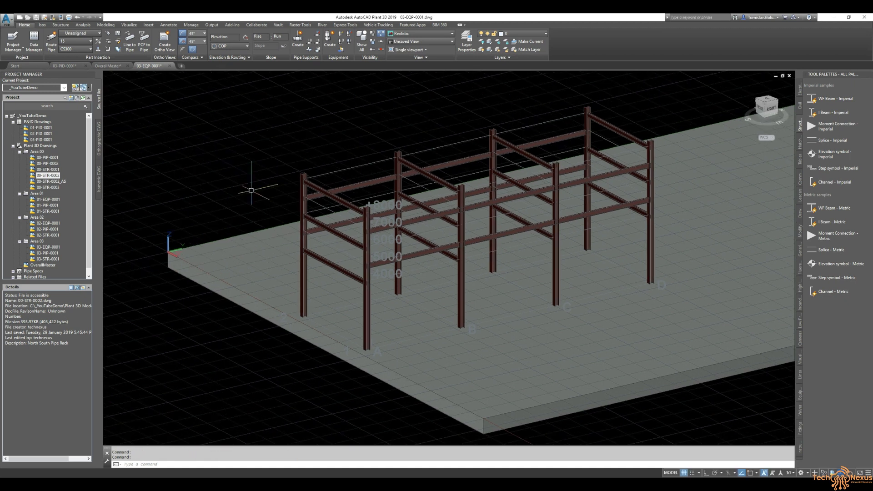
scroll(246, 193, down, 2)
middle_drag(246, 193, 249, 220)
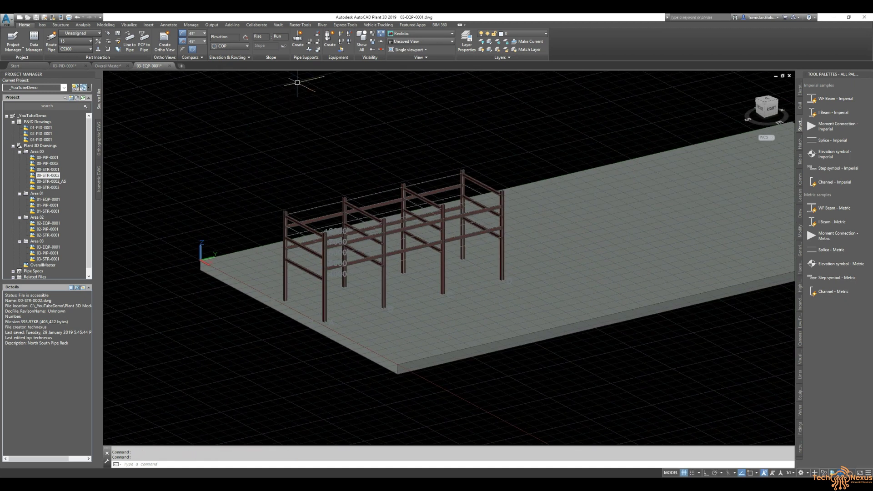
- Set up new equipment as a Heat Exchanger Reboiler and assign it type E, number 001
click(330, 43)
click(509, 180)
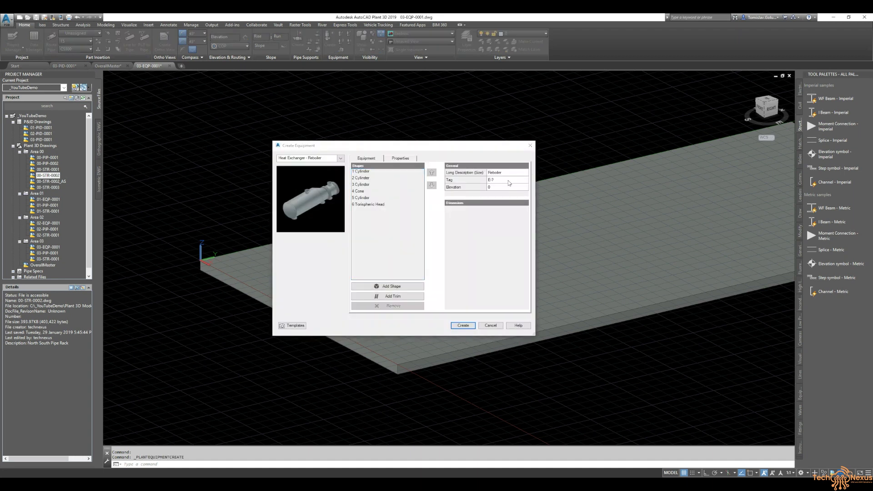
click(515, 217)
click(340, 158)
mouse_move(311, 253)
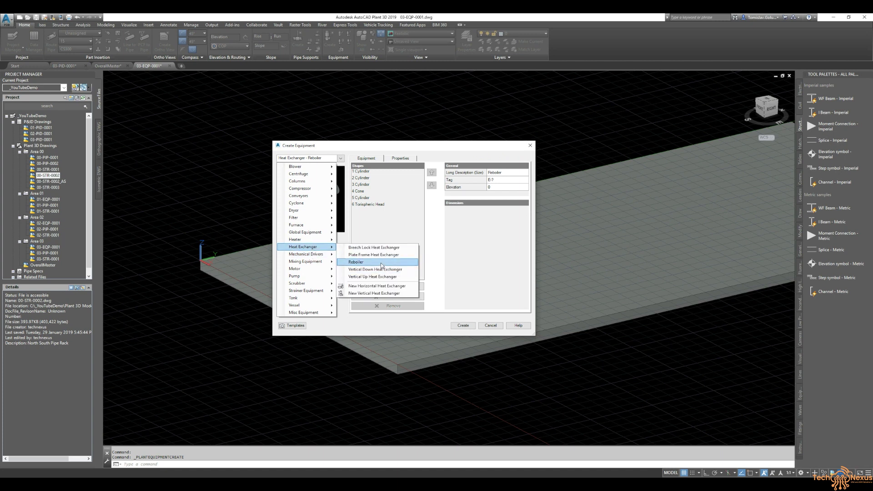
click(381, 262)
click(509, 180)
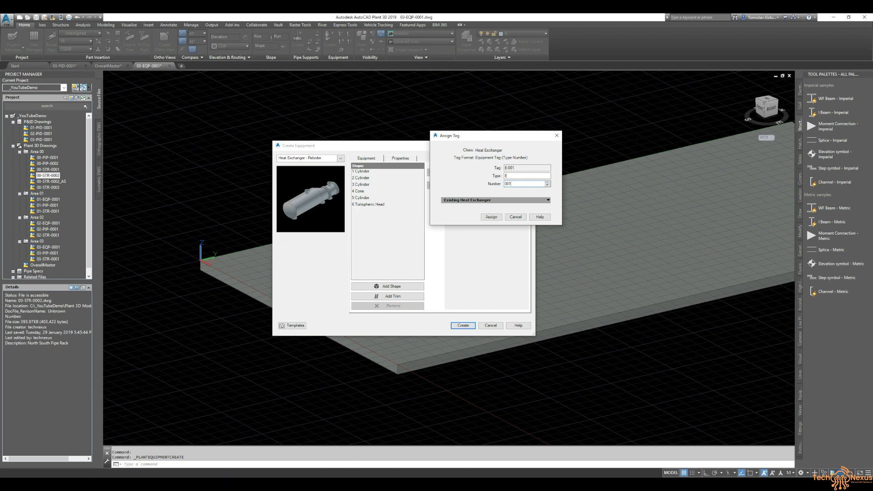
text(001)
click(491, 216)
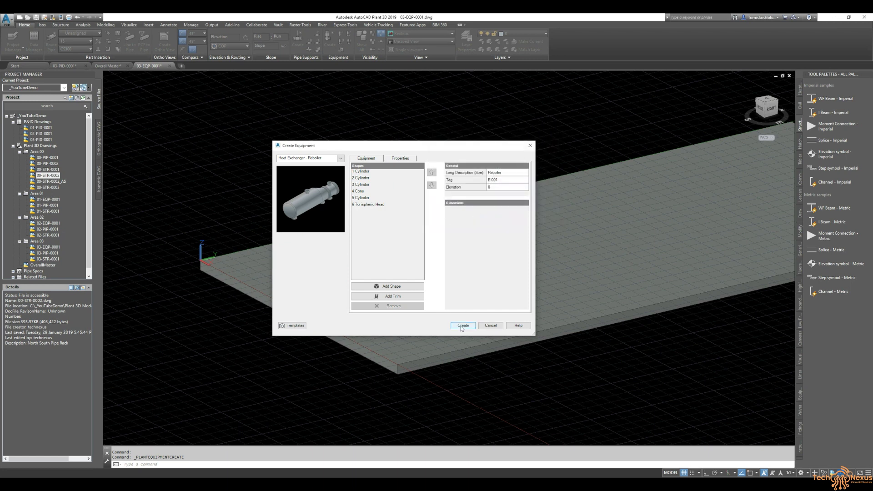
- Create the reboiler and place it at insertion point 0,0 with a rotation of 90 degrees
key(Return)
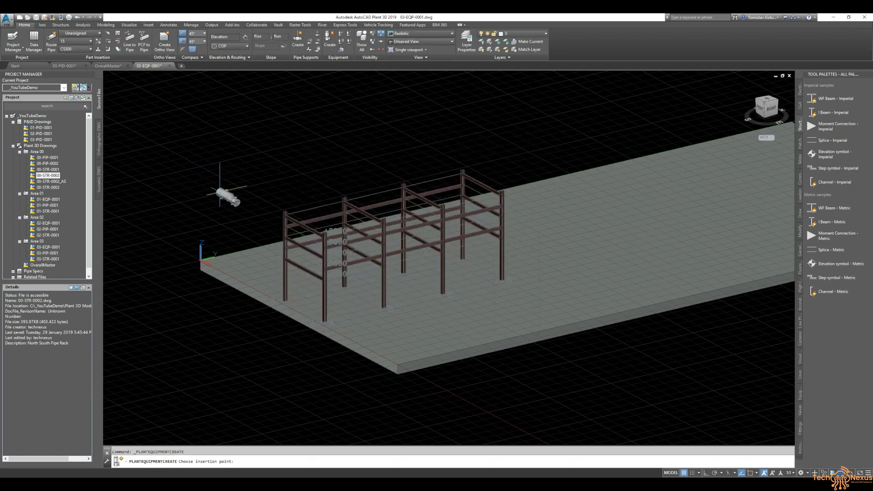
key(Return)
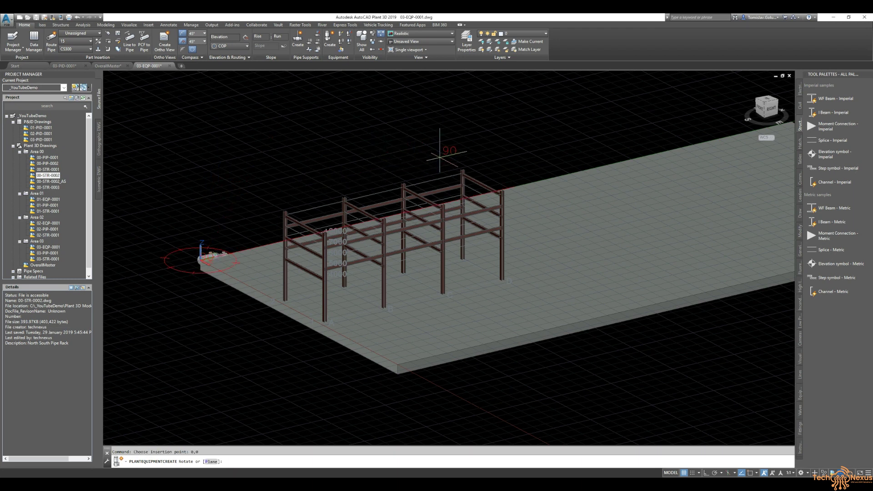
click(449, 145)
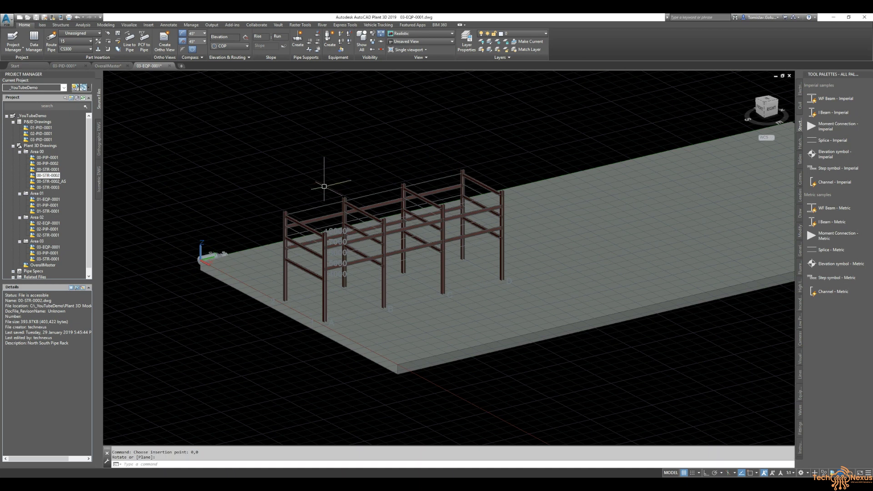
- Check the reboiler from the top, orient the model to the Right view and set the visual style to 2D Wireframe
scroll(189, 252, up, 5)
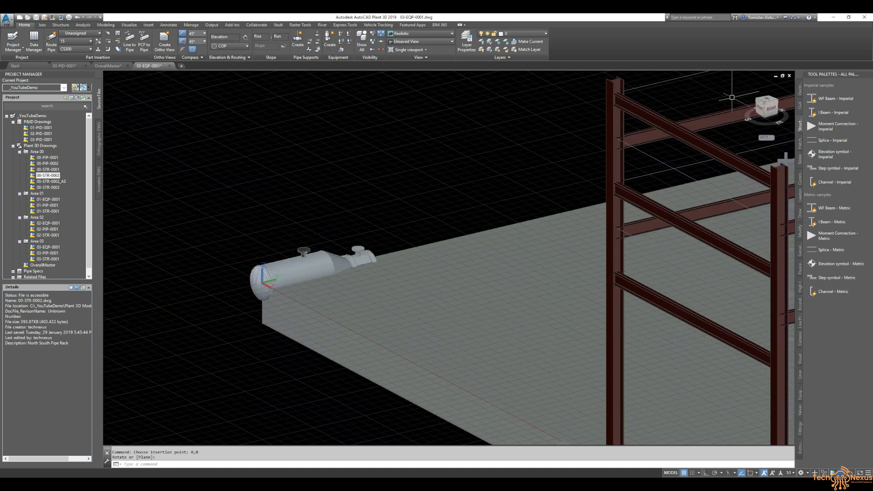
click(767, 99)
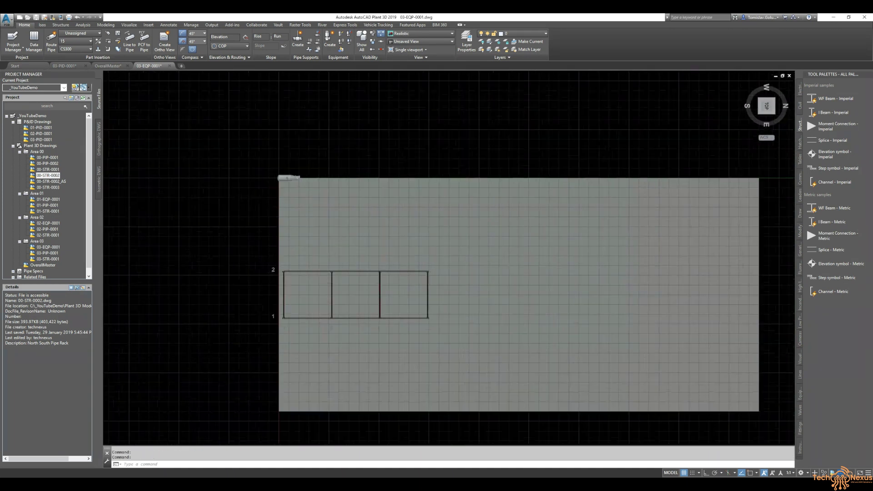
scroll(312, 178, up, 5)
scroll(324, 195, up, 1)
scroll(401, 229, down, 4)
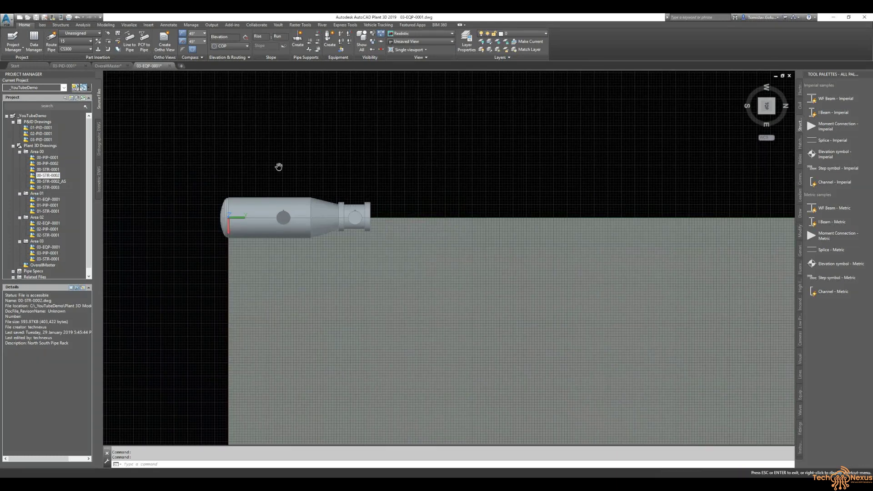
click(766, 120)
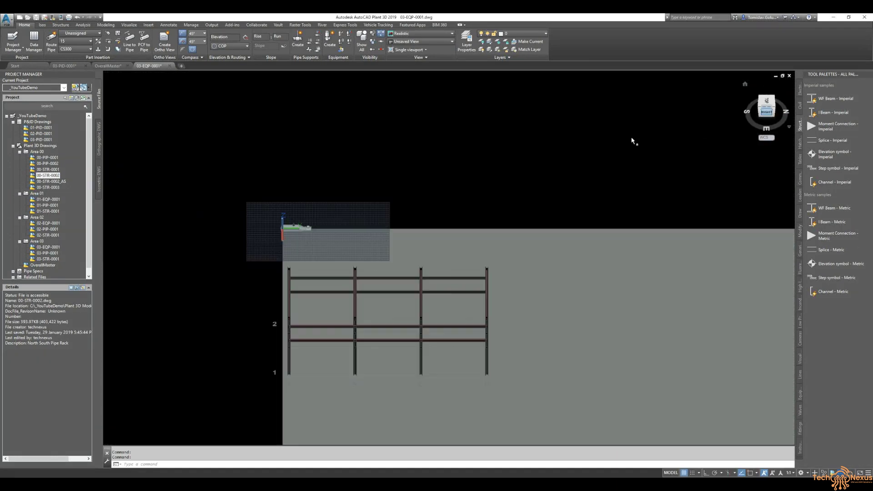
scroll(250, 276, up, 5)
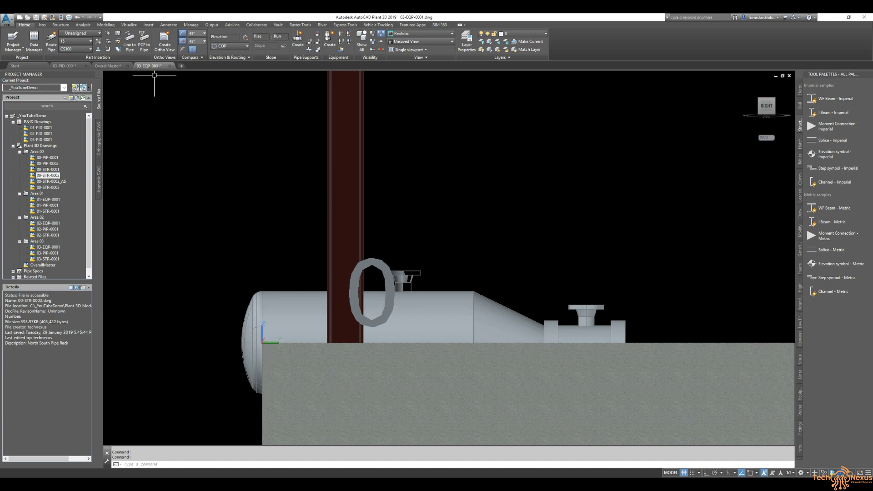
click(131, 75)
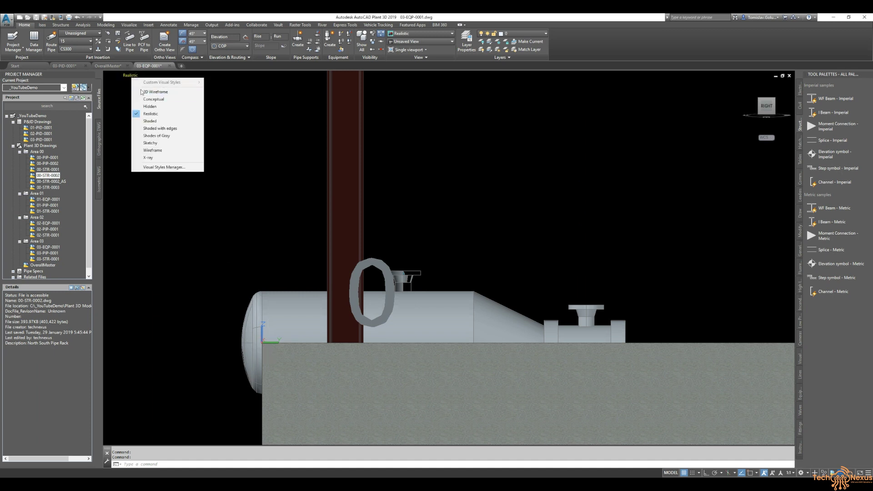
click(152, 91)
- Modify the reboiler equipment to set its elevation to 2000
scroll(240, 326, down, 2)
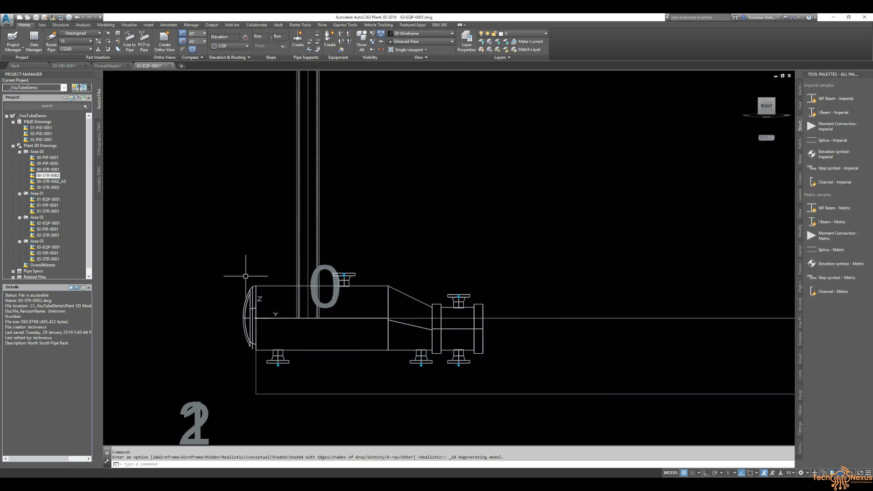
scroll(257, 318, up, 4)
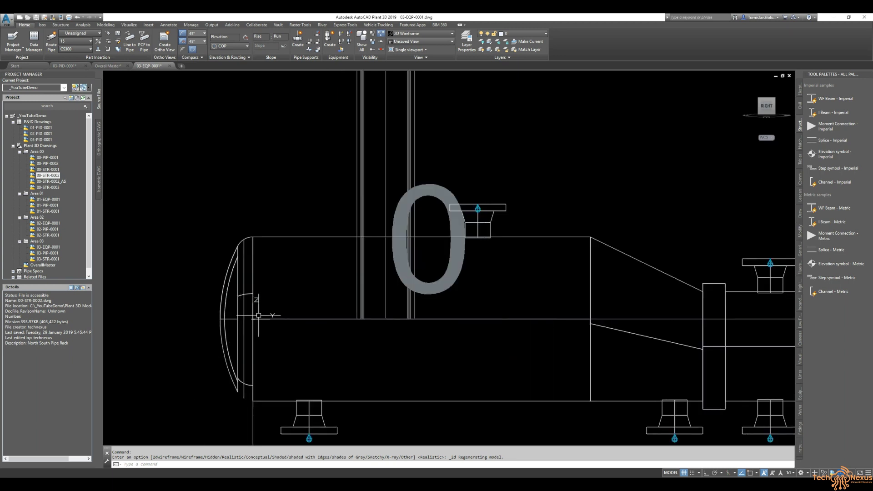
scroll(257, 318, down, 1)
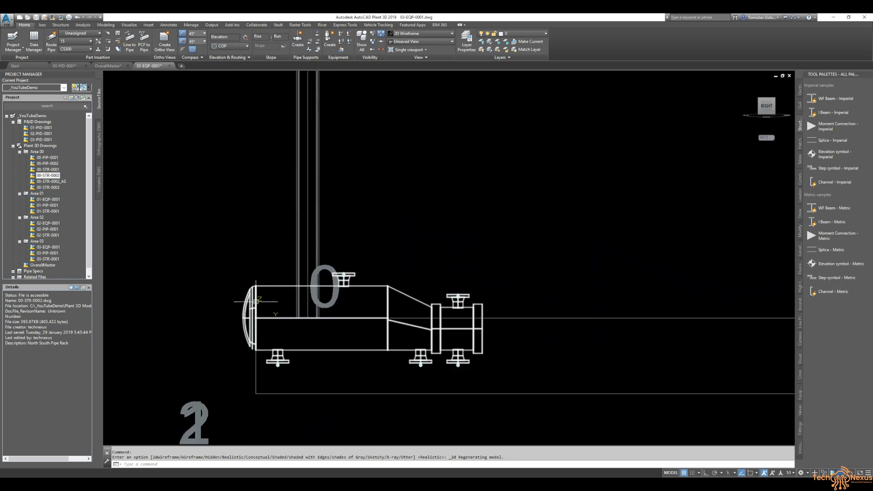
scroll(258, 313, up, 2)
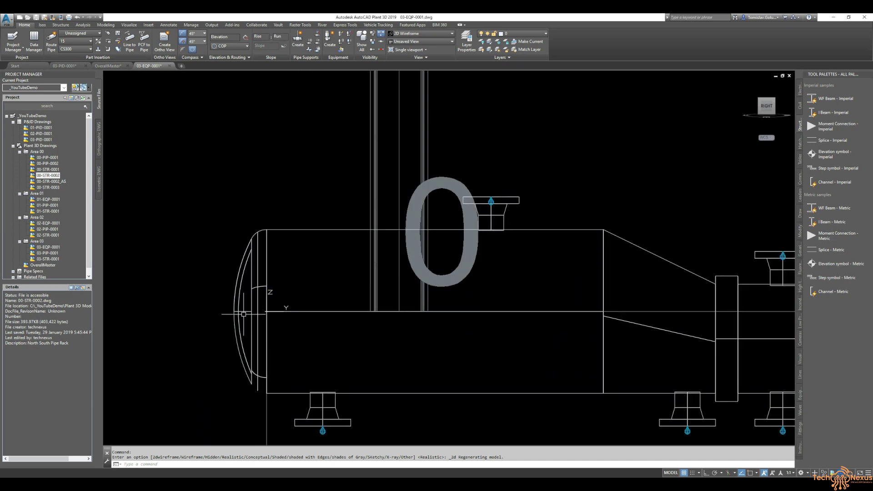
scroll(212, 310, down, 2)
click(267, 260)
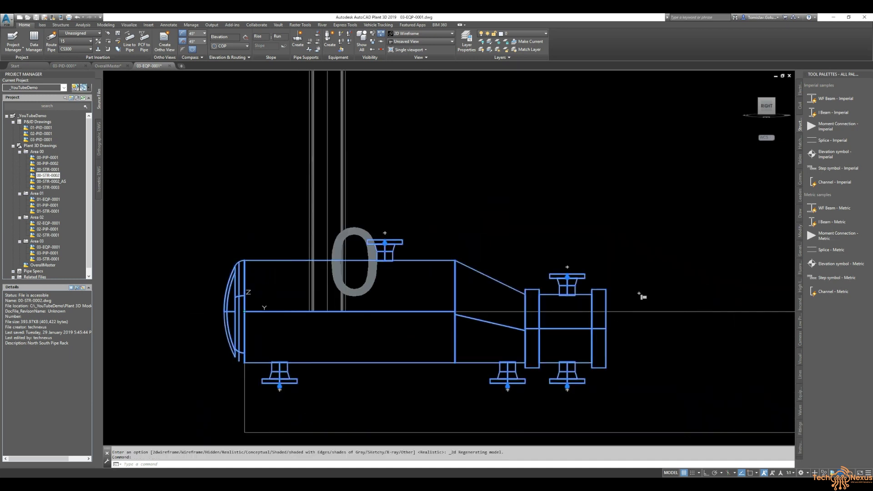
right_click(269, 265)
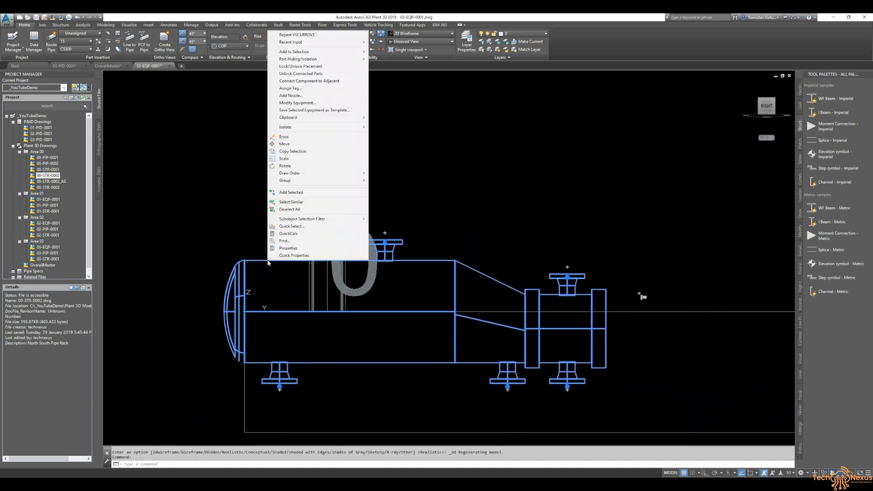
click(334, 104)
drag(685, 144, 686, 68)
click(738, 112)
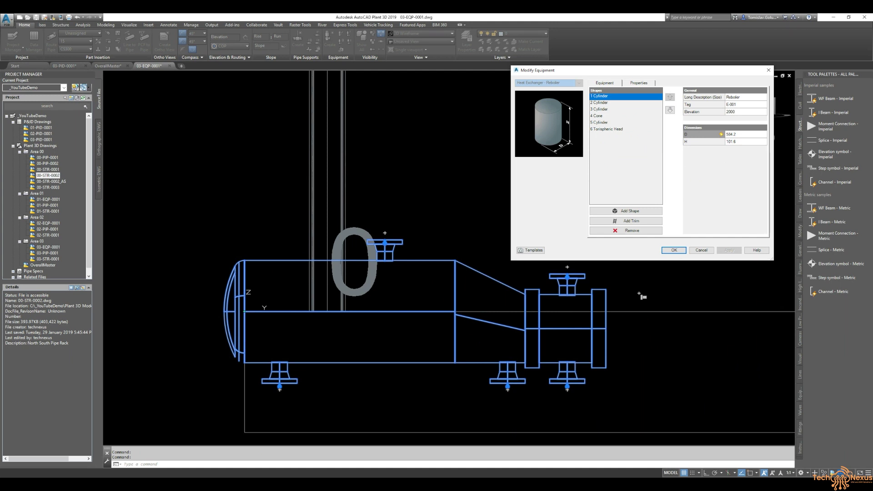
click(729, 250)
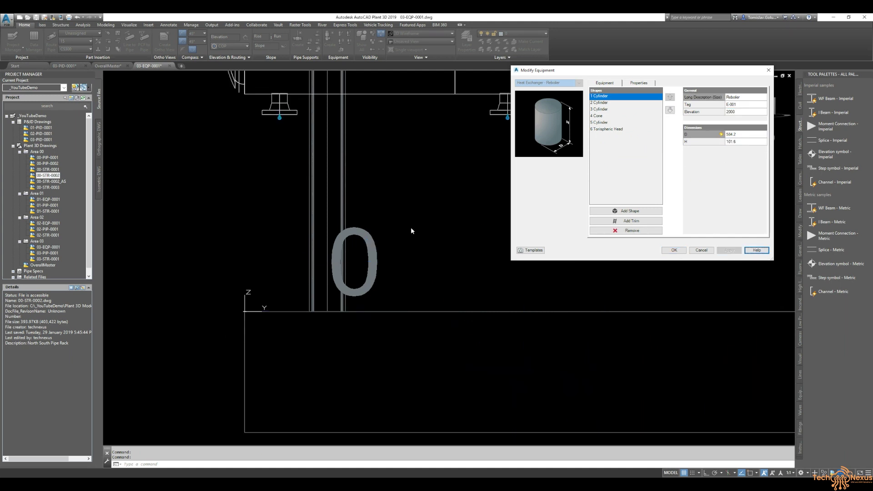
click(675, 251)
middle_drag(538, 183, 526, 234)
scroll(520, 234, down, 2)
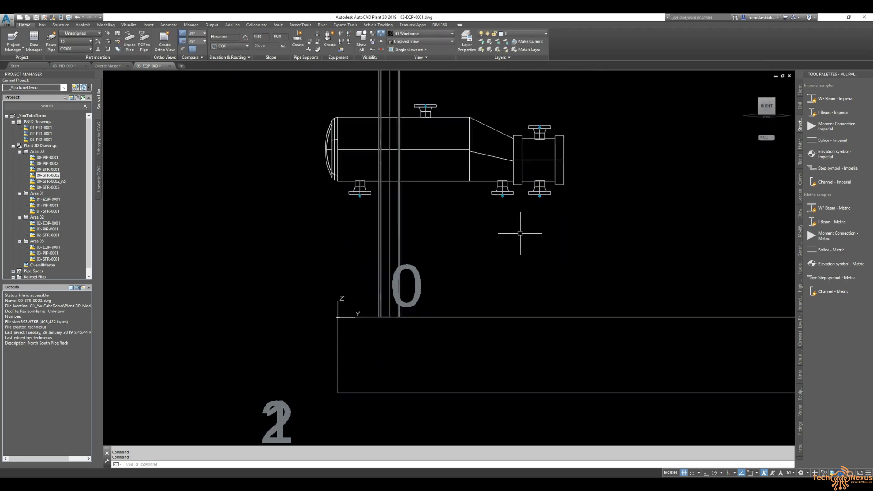
middle_drag(453, 217, 430, 235)
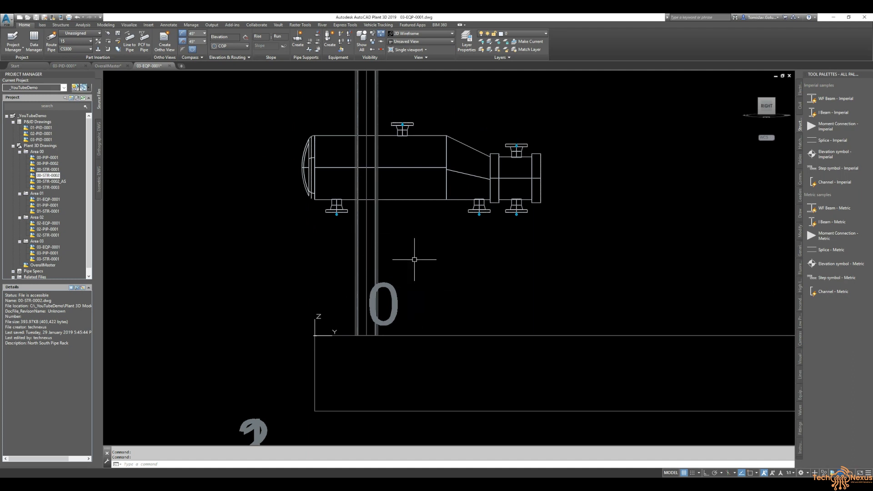
middle_drag(400, 232, 402, 241)
click(413, 209)
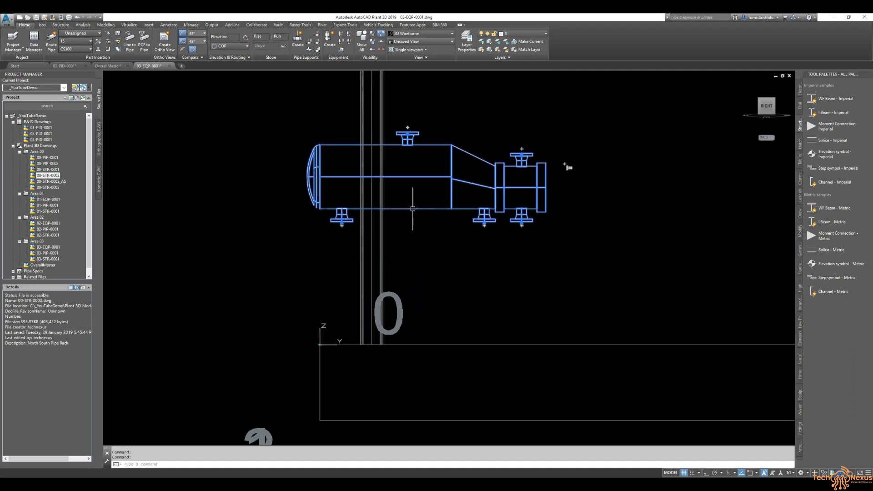
right_click(412, 208)
click(228, 268)
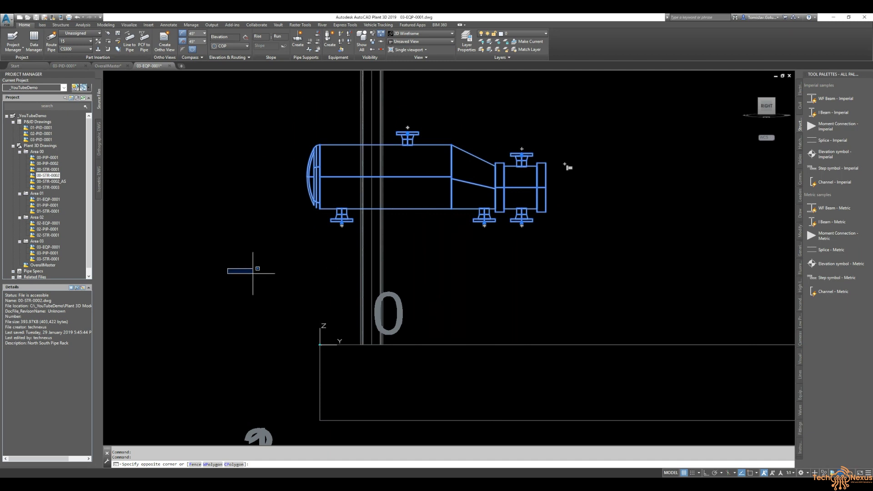
key(Escape)
key(Escape)
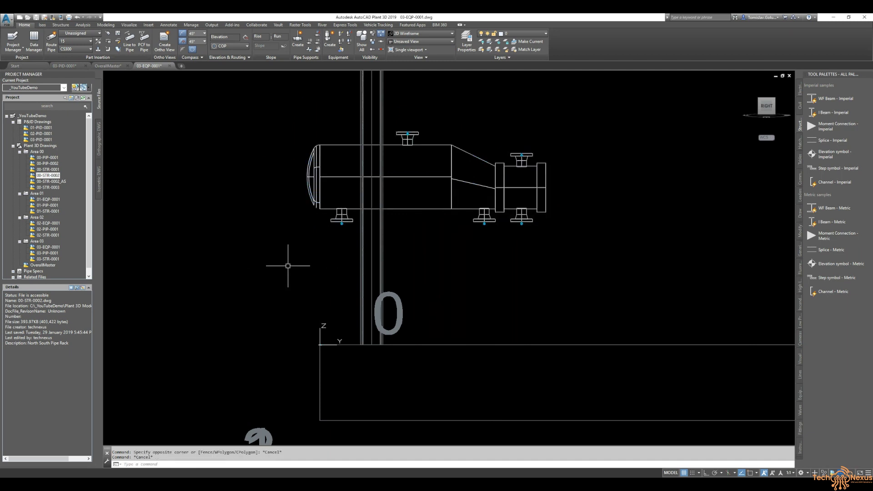
- Check E-001's nozzle layout in P&ID 03-PID-0001 and delete the reboiler's lower nozzle beneath the cone in 03-EQP-0001
click(64, 66)
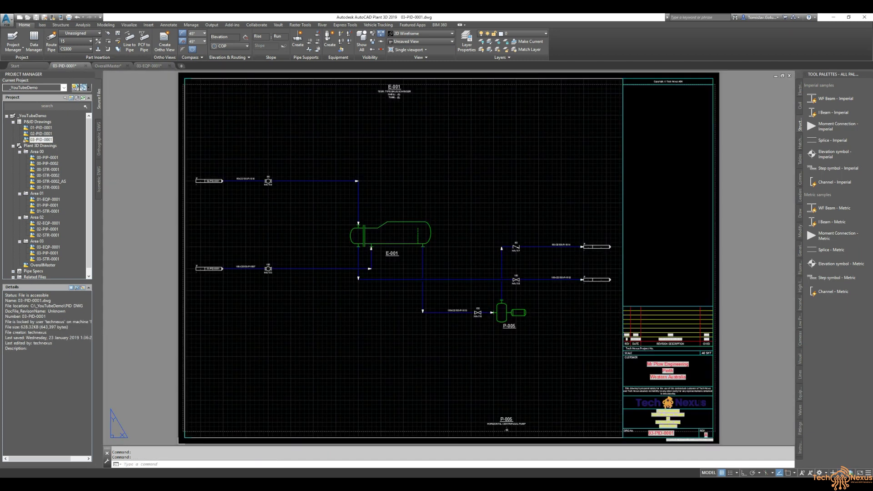
scroll(388, 219, up, 2)
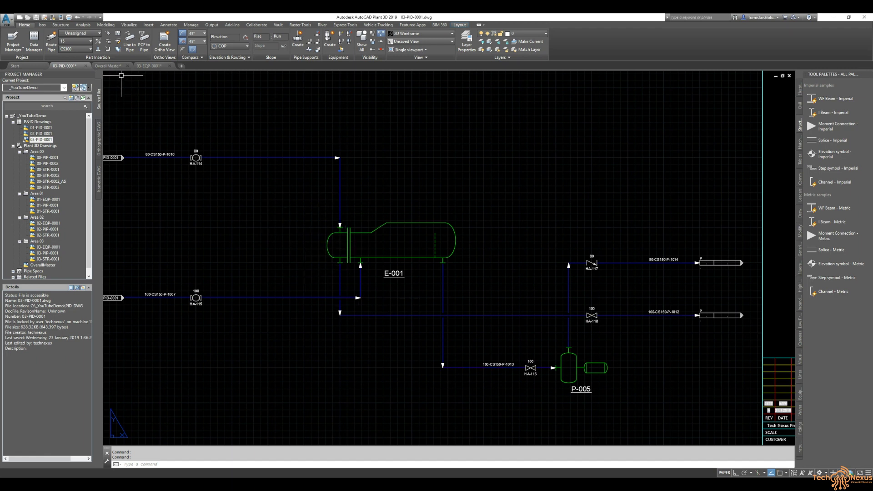
click(149, 66)
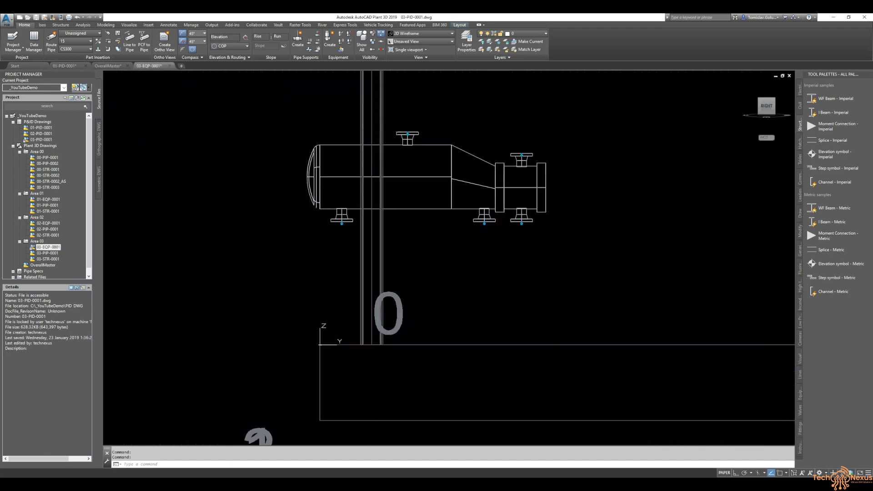
click(485, 221)
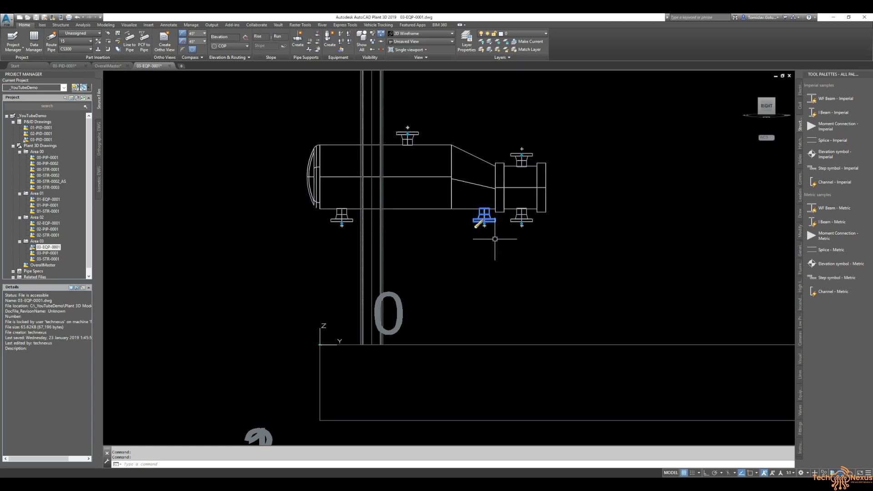
key(Delete)
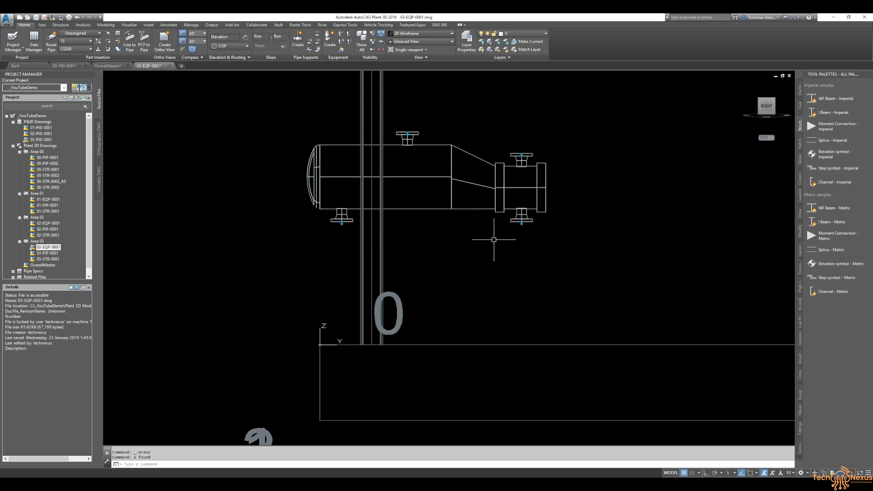
- Recheck E-001's connections in 03-PID-0001 and set the angle of the shell's top nozzle N-2 to 270 degrees
scroll(453, 235, up, 1)
middle_drag(435, 224, 438, 248)
click(64, 65)
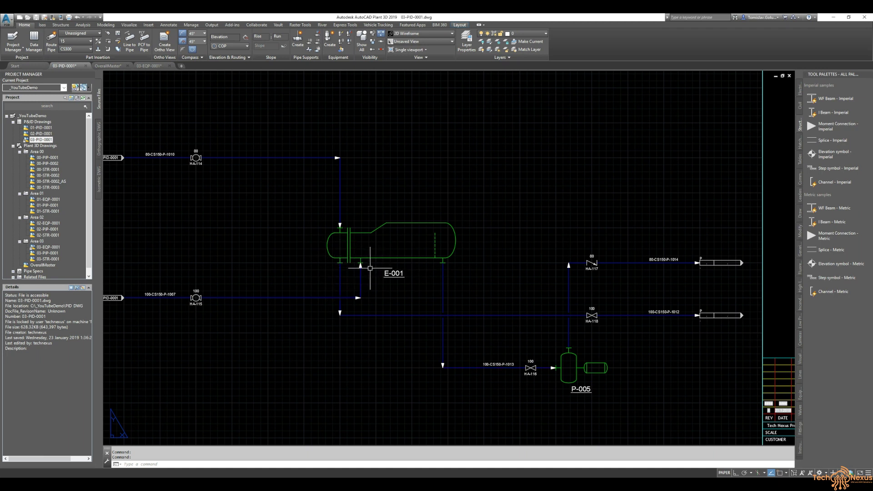
click(157, 67)
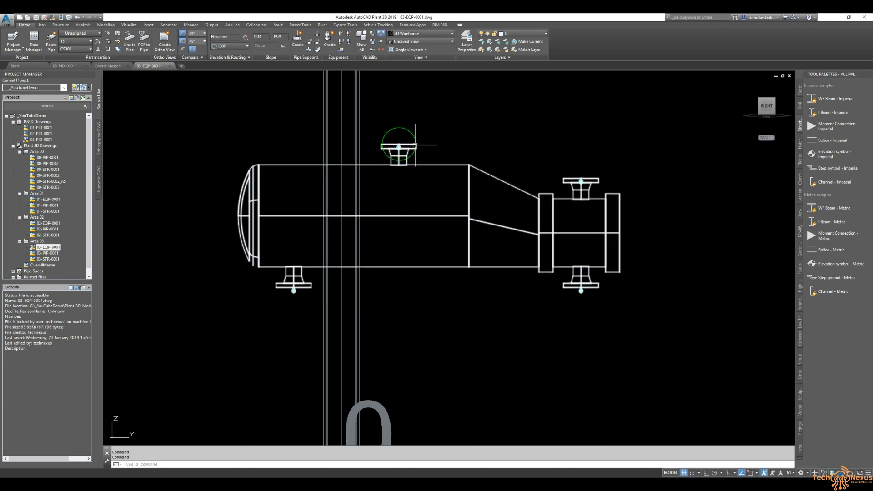
click(404, 142)
click(405, 141)
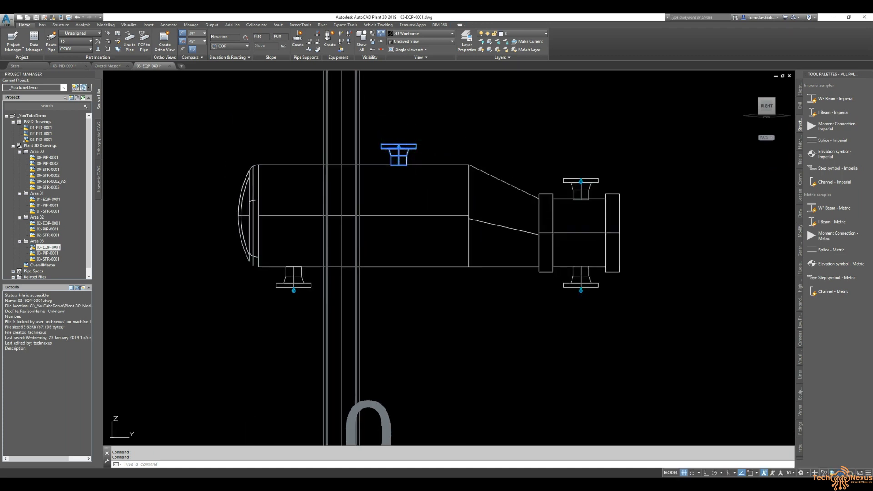
click(532, 117)
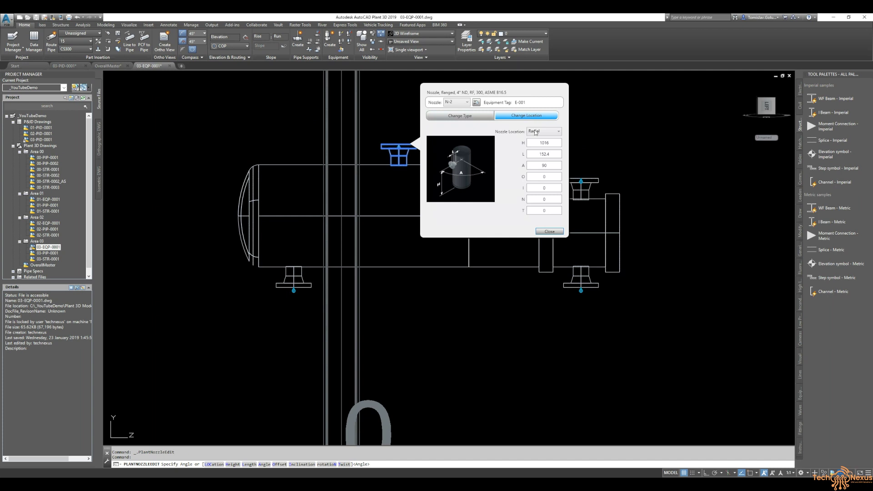
double_click(536, 167)
text(-90)
key(Return)
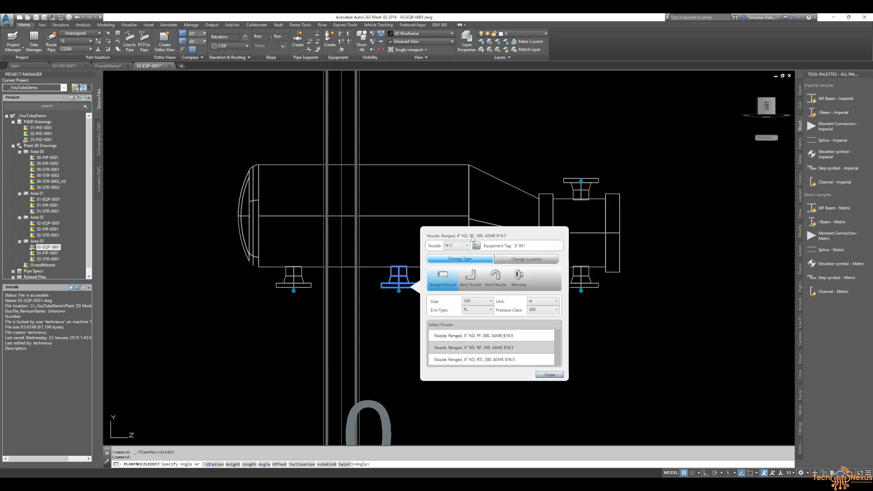
- Relocate nozzle N-2 along the shell with a height of 1750 and a length of 200
click(523, 258)
drag(521, 229, 672, 151)
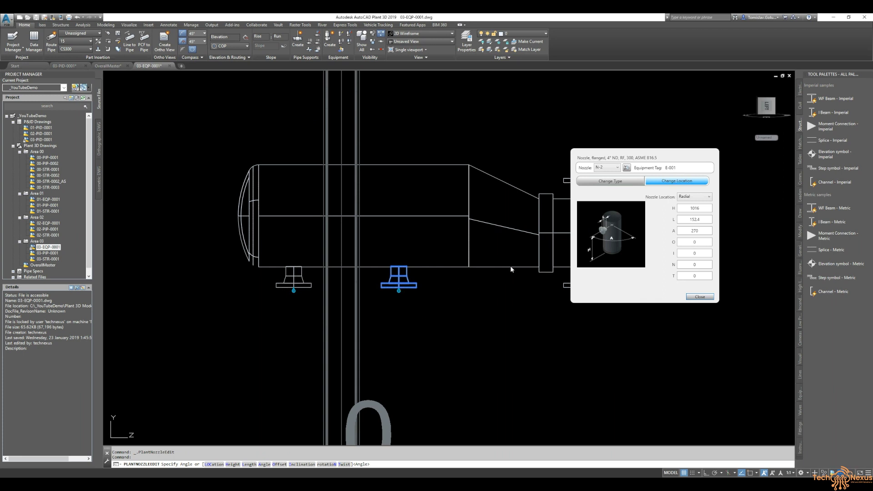
double_click(705, 209)
text(1500)
double_click(706, 219)
double_click(702, 207)
text(1750)
double_click(696, 220)
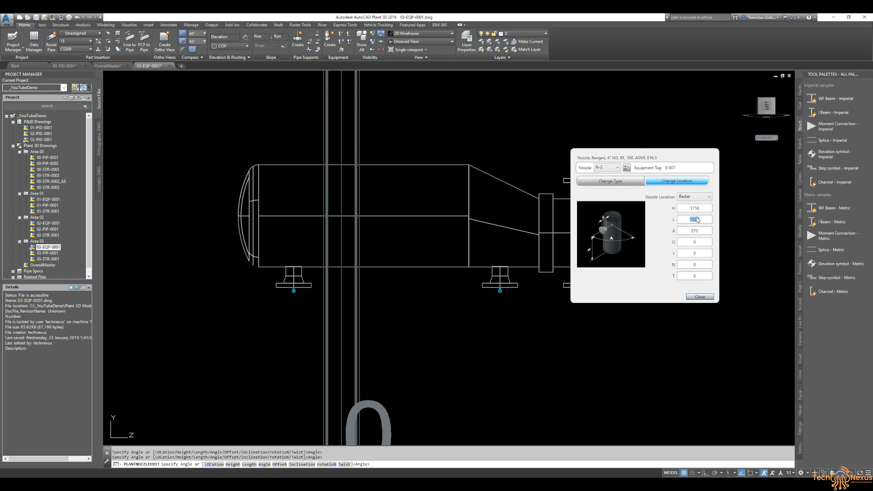
text(250)
key(Tab)
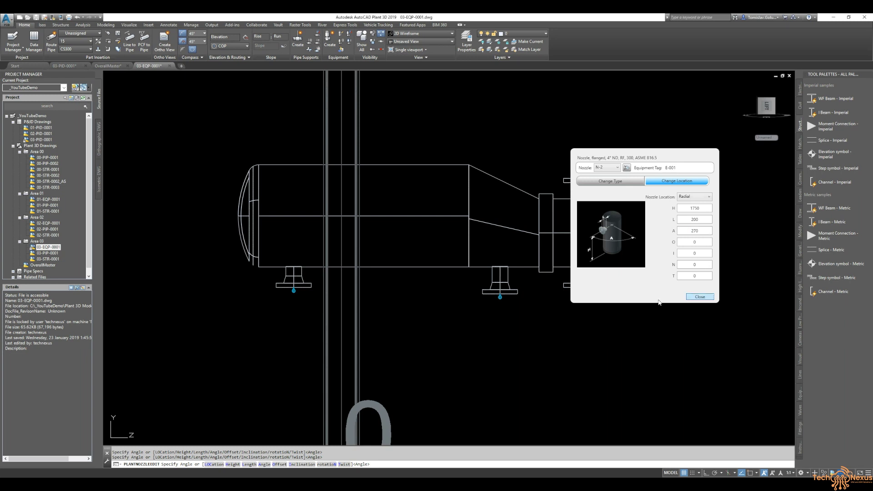
click(711, 297)
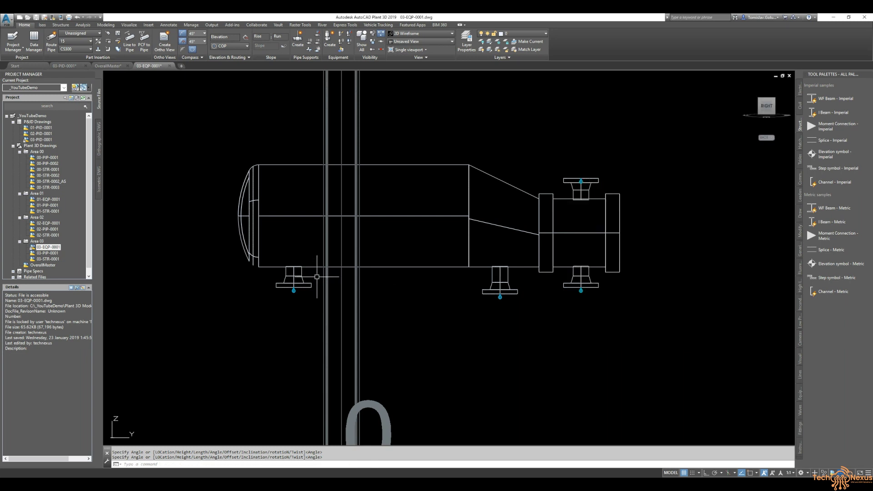
- Set the length to 200 and the height to 100 for nozzle N-1 beneath the shell's domed end
click(293, 290)
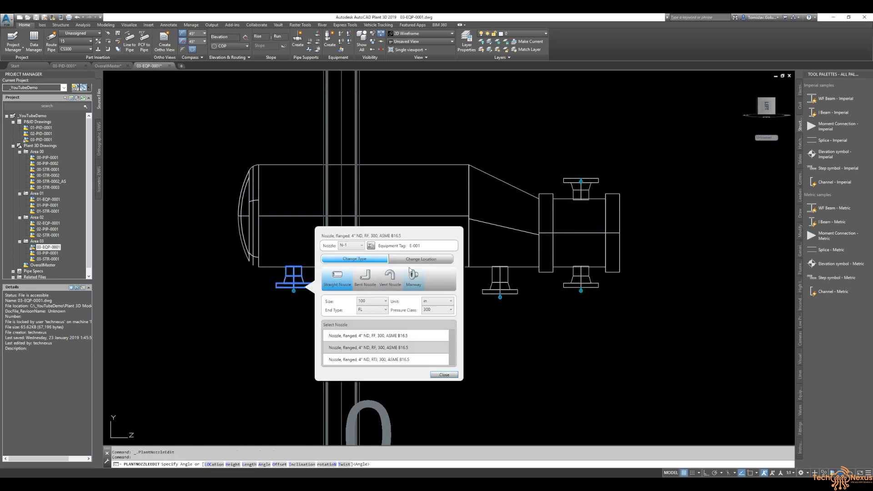
click(421, 258)
double_click(439, 309)
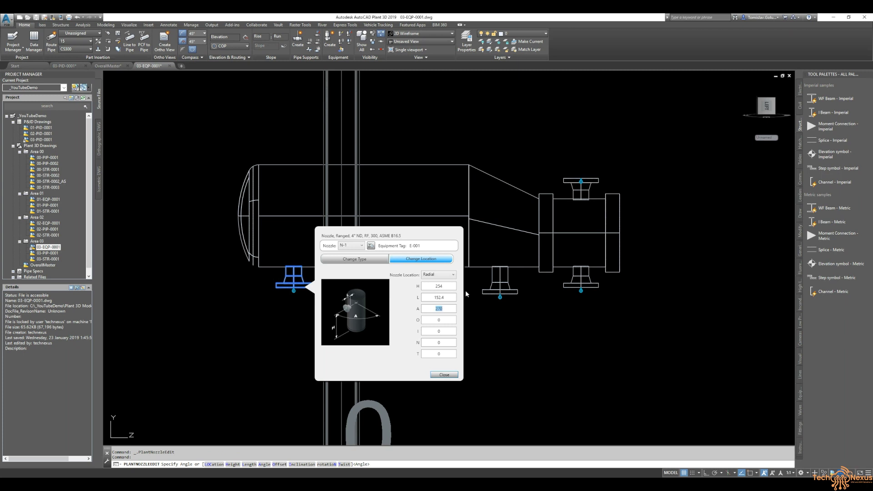
key(shift+Tab)
text(200)
key(shift+Tab)
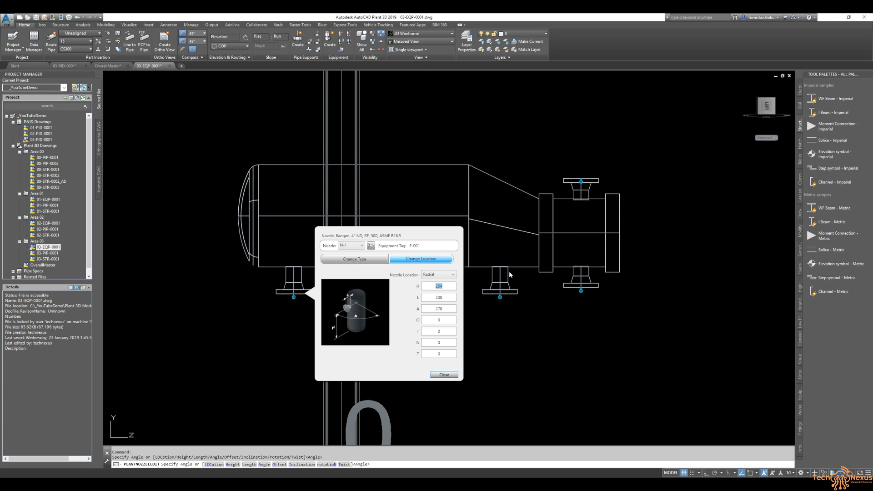
text(100)
click(453, 299)
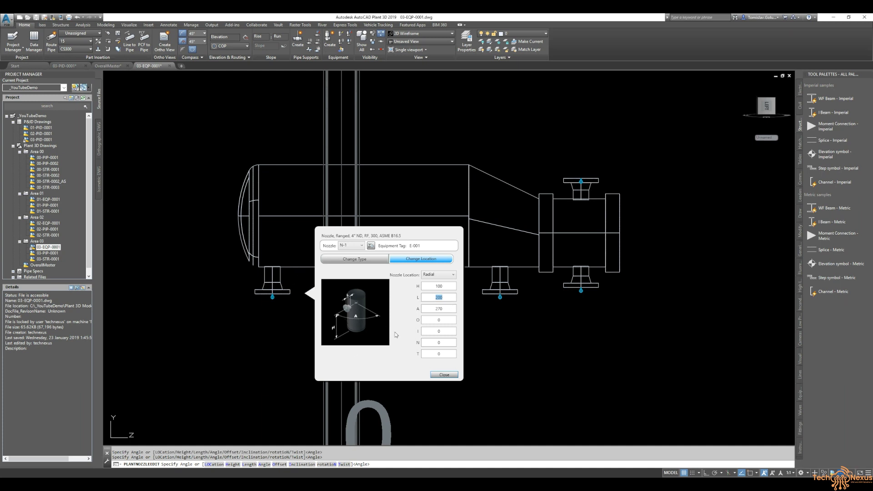
click(444, 375)
- Set the height to 2400 and the length to 200 for the channel's upper nozzle N-5
scroll(450, 282, down, 2)
scroll(564, 220, up, 2)
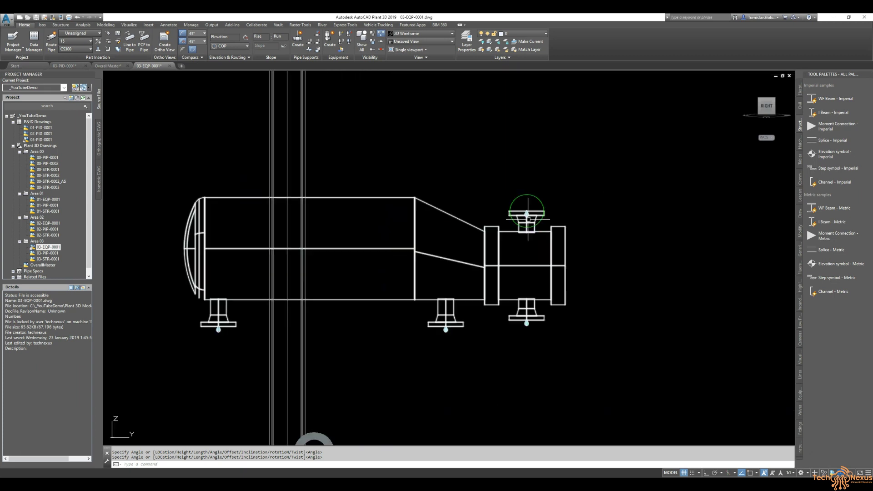
double_click(525, 222)
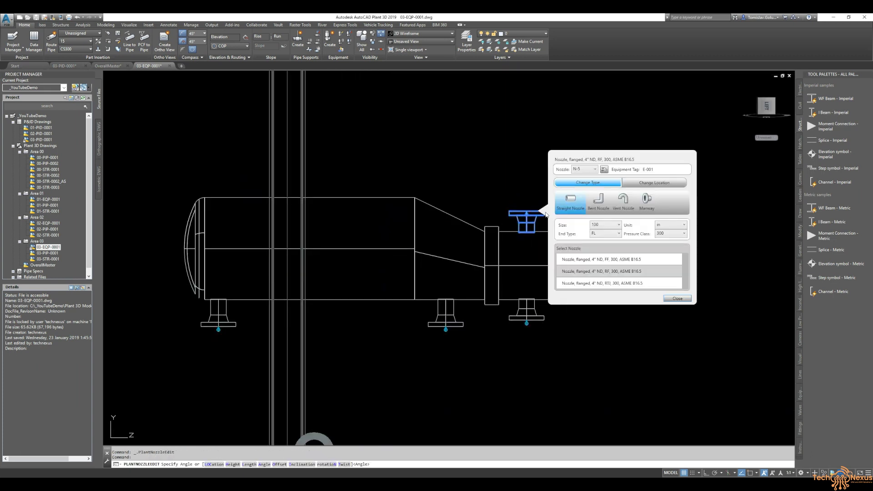
click(654, 183)
double_click(673, 209)
text(2400)
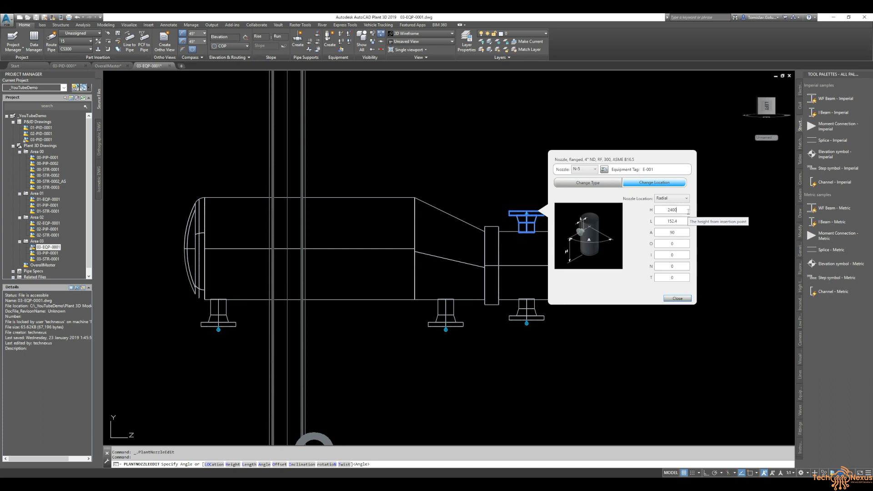
key(Tab)
text(200)
key(Tab)
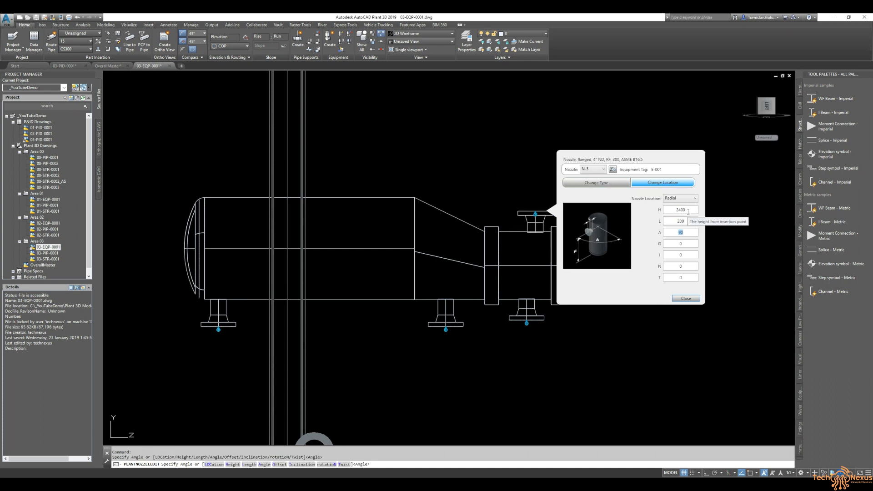
- Correct the height of the channel's upper nozzle N-5 to 2350 and finish editing it
double_click(681, 210)
text(2350)
key(Tab)
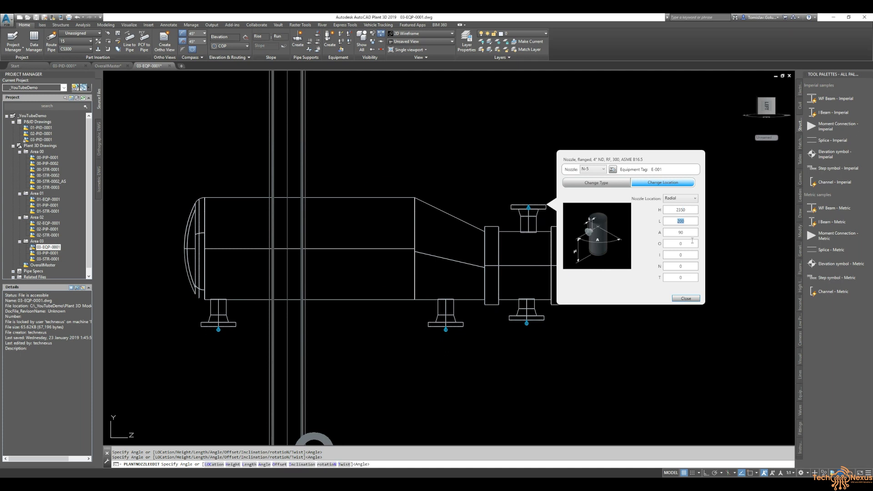
click(686, 298)
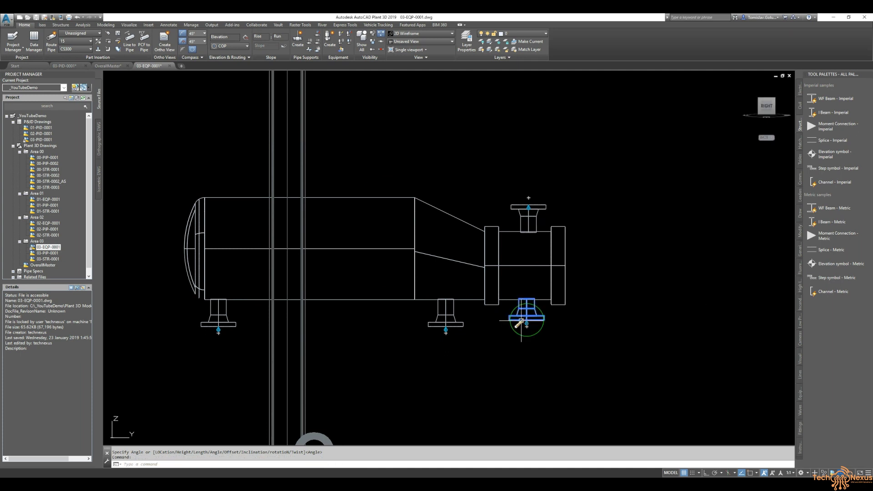
- Set the height to 2350 and the length to 200 for the channel's lower nozzle N-4
click(517, 324)
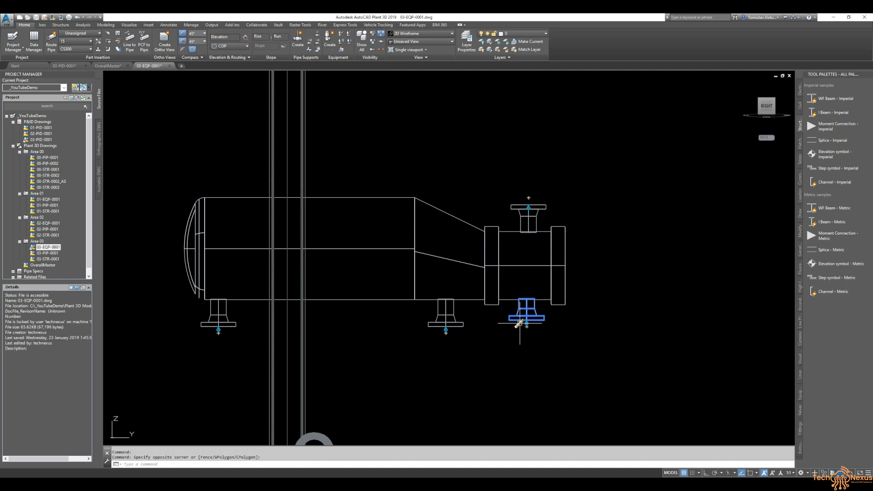
click(518, 323)
click(654, 292)
double_click(676, 320)
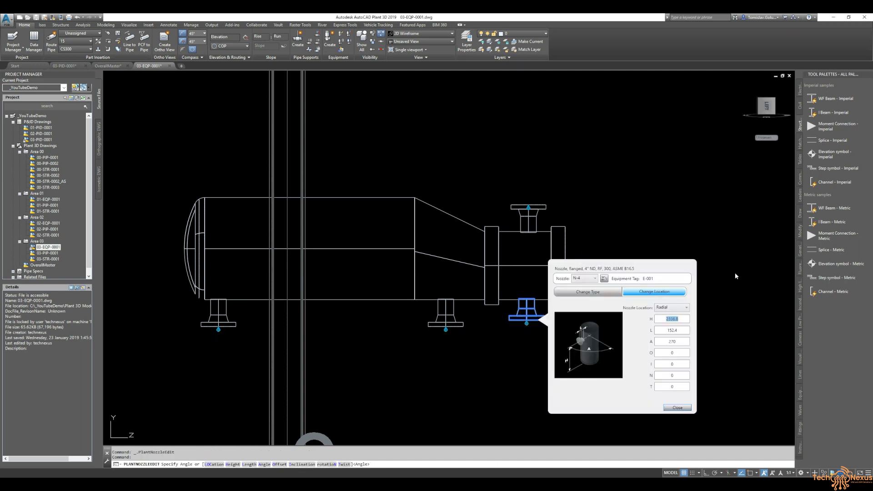
text(2350)
key(Tab)
text(200)
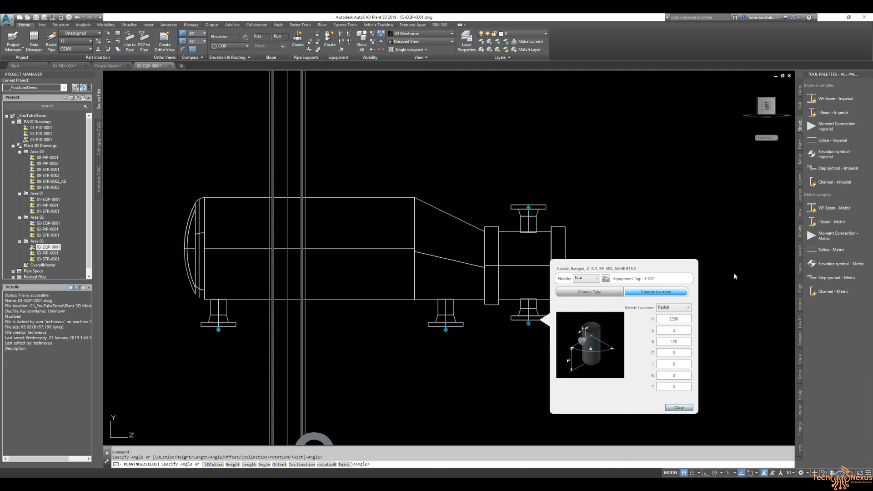
key(Tab)
click(679, 407)
- Modify equipment E-001 by adding a Saddle trim to shape 5 Cylinder, the main shell, and apply it
scroll(590, 251, down, 2)
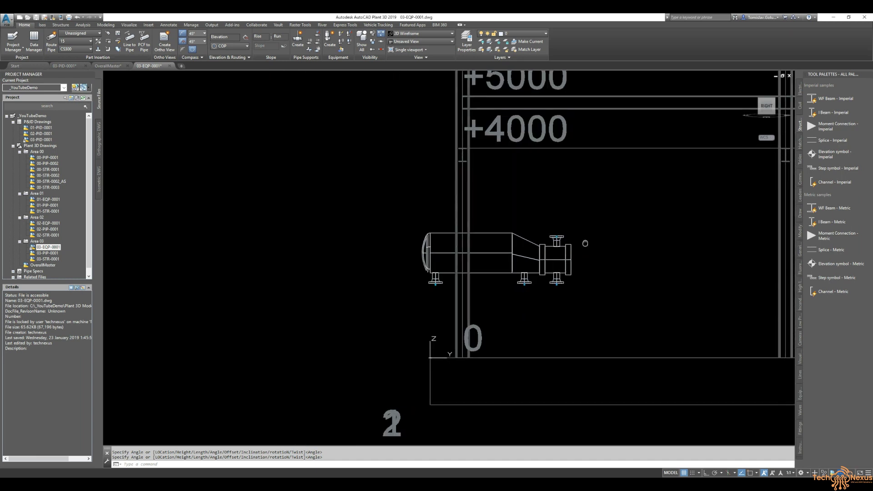
scroll(472, 252, up, 2)
click(471, 251)
right_click(471, 251)
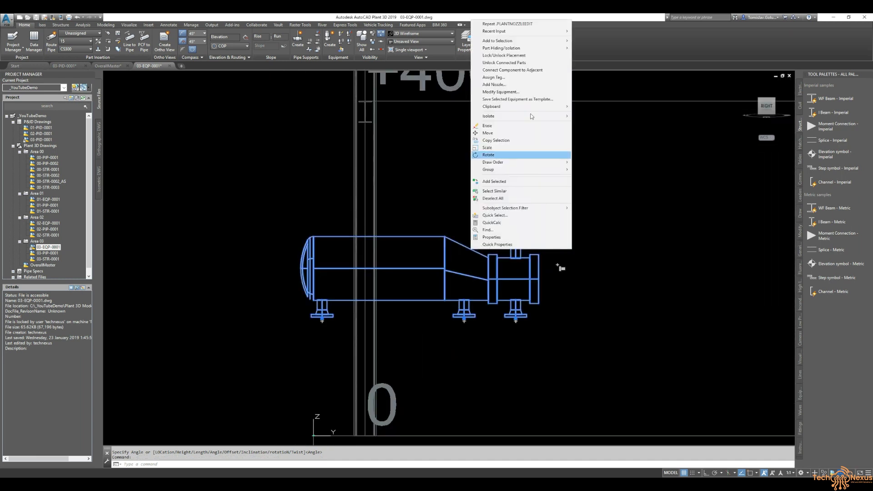
click(550, 91)
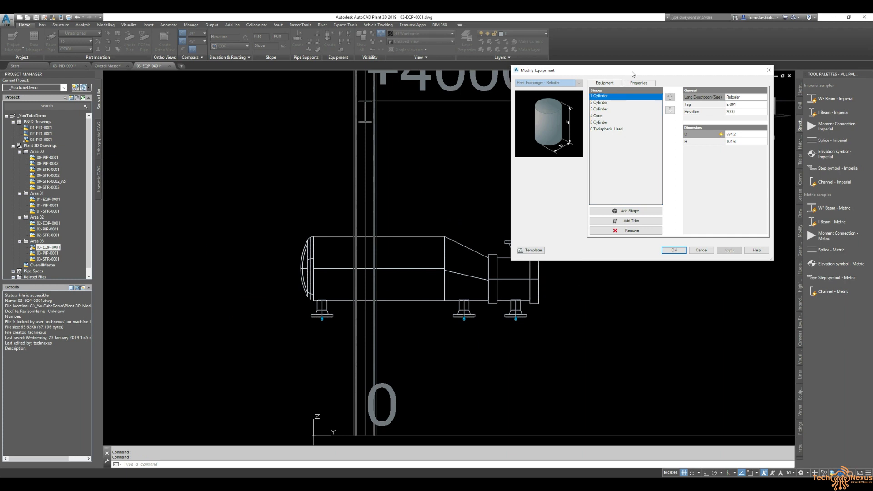
drag(628, 70, 674, 75)
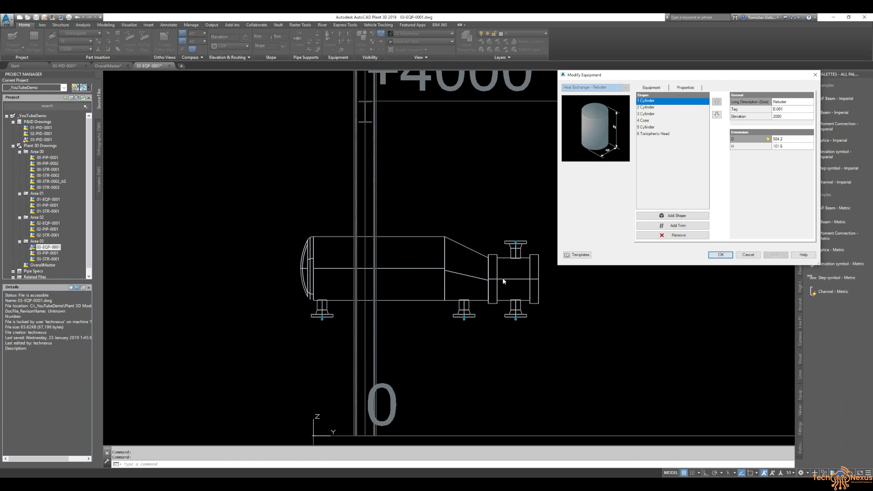
click(656, 128)
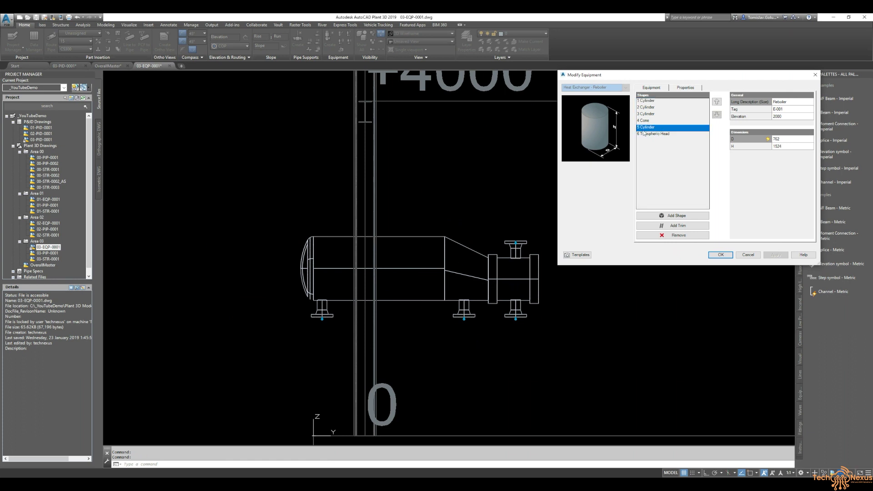
click(669, 227)
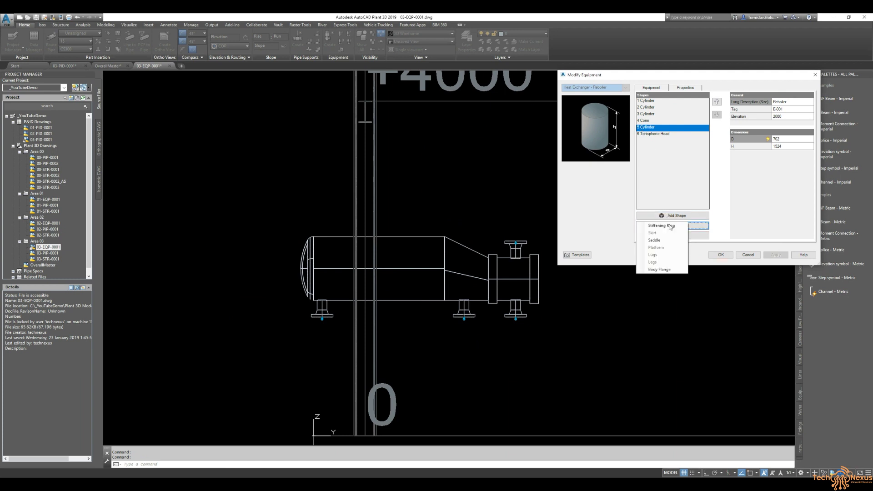
click(654, 240)
click(776, 257)
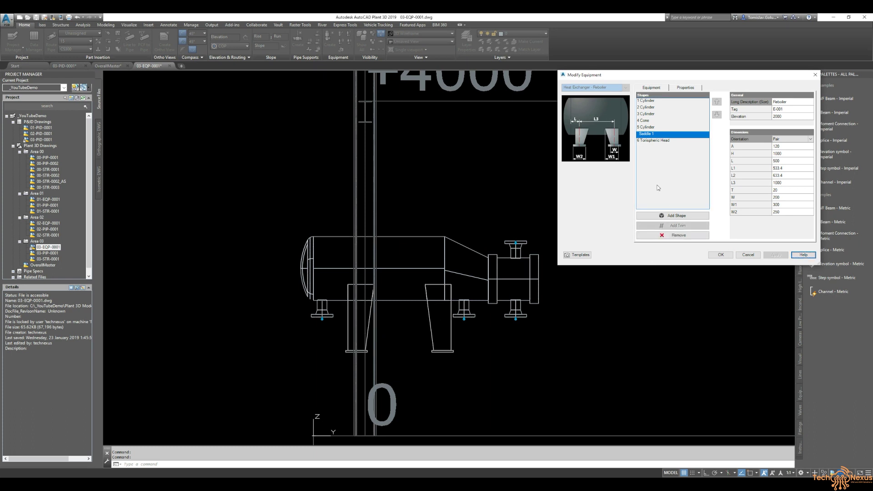
- Set the saddle pair's end distance L to 400 and apply the change
click(663, 139)
click(789, 147)
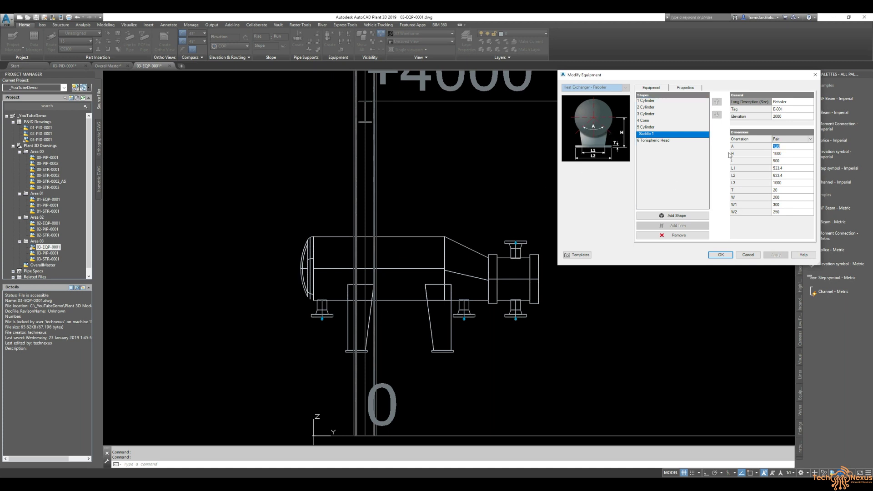
click(796, 155)
click(795, 160)
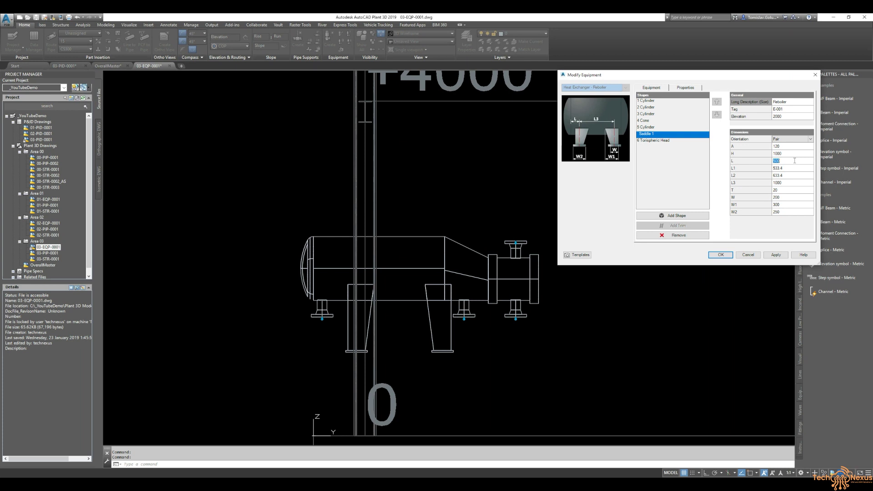
text(400)
click(788, 168)
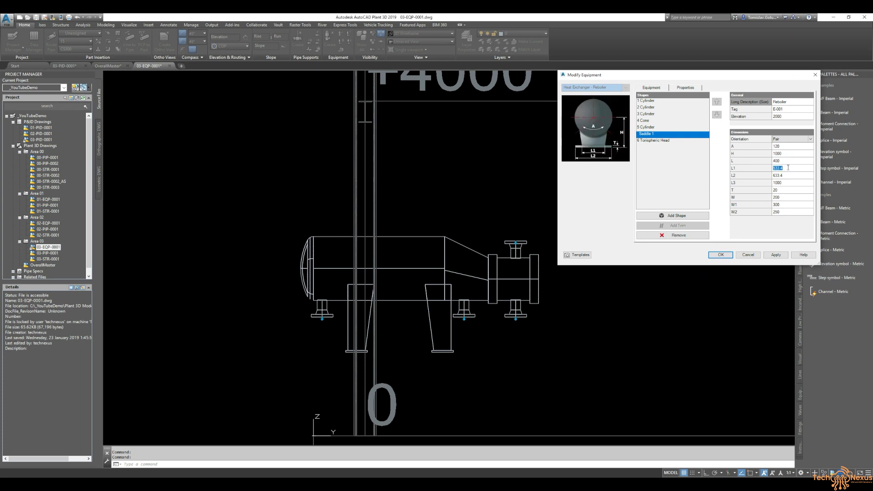
click(781, 256)
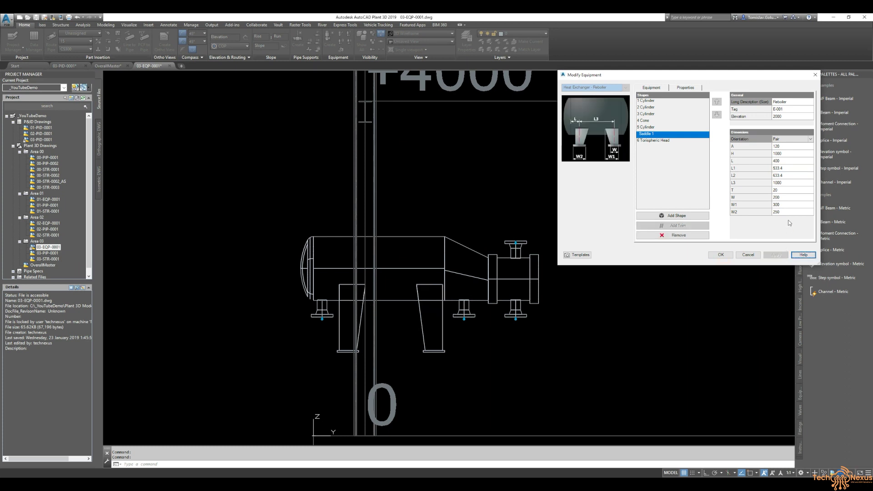
- Set the saddle widths L1 to 500 and L2 to 650 and apply them
click(791, 169)
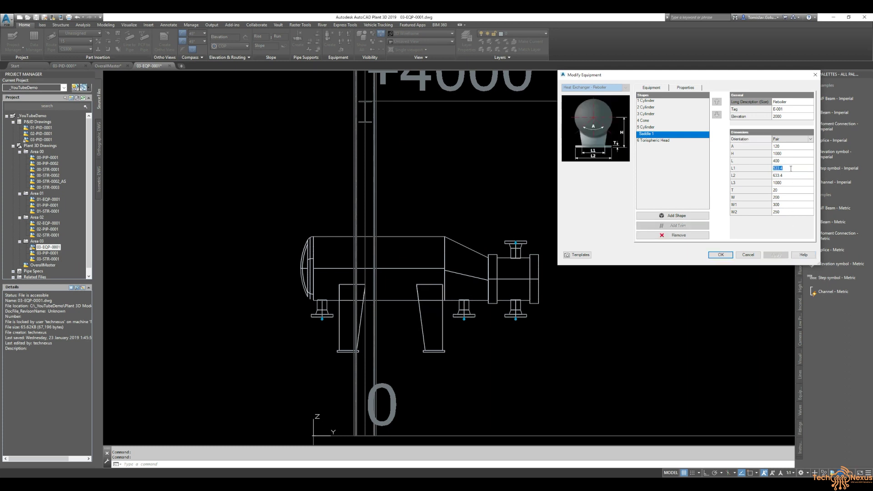
text(500)
click(787, 175)
text(650)
click(775, 255)
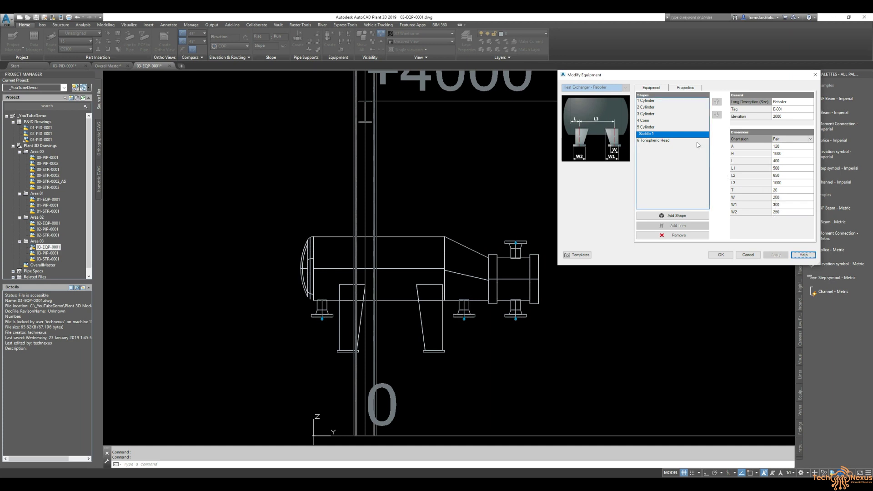
- Set the saddle height H to 2000 and apply it to E-001
click(793, 153)
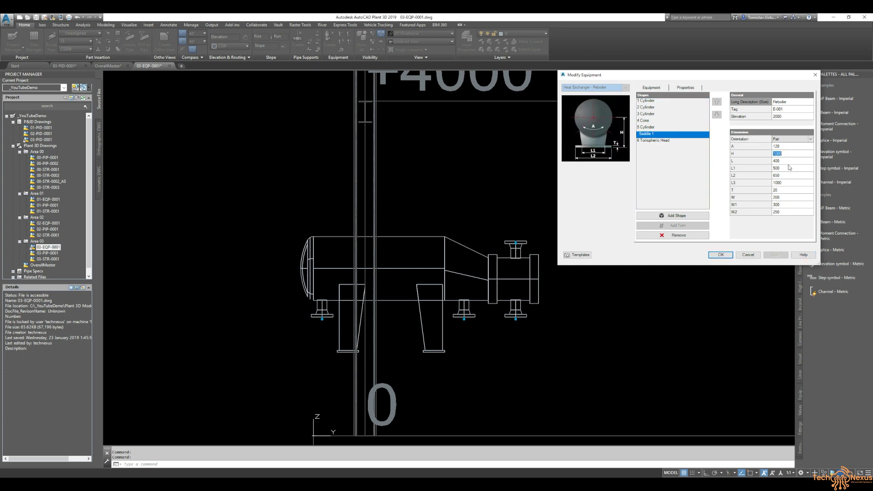
text(2000)
click(790, 161)
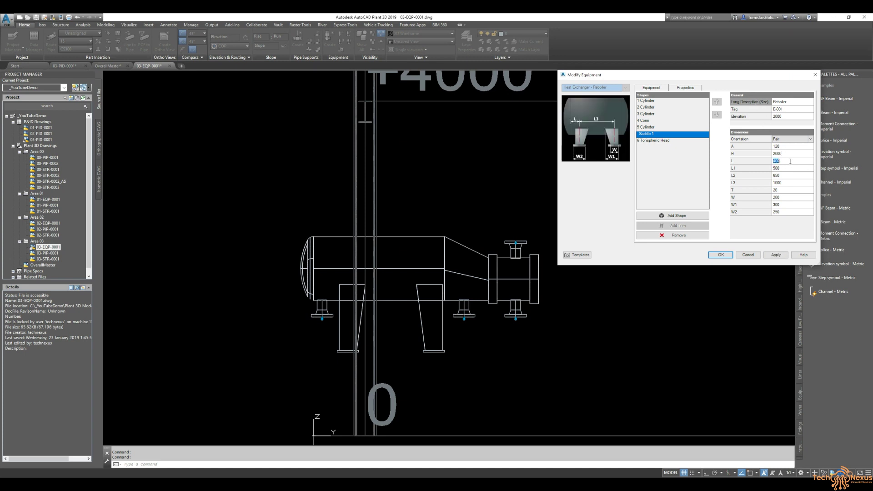
click(774, 256)
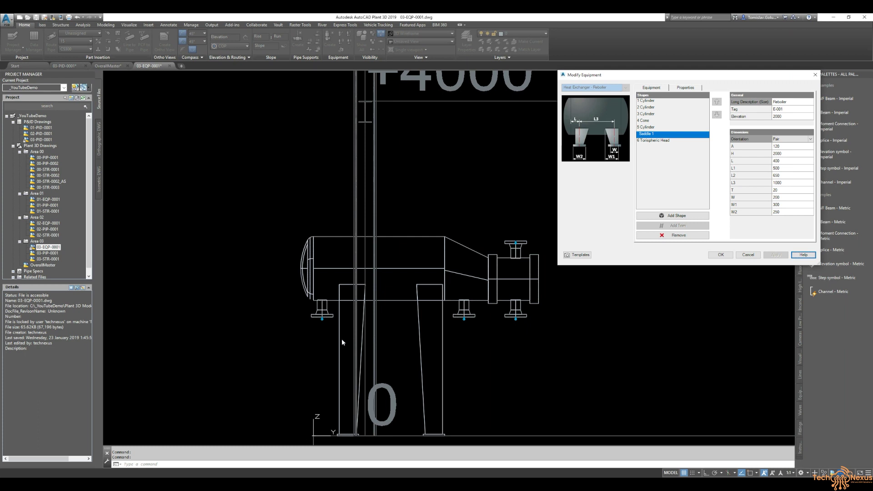
- Set the saddle height H to 600, apply it and accept the changes to E-001
click(791, 153)
text(600)
key(Tab)
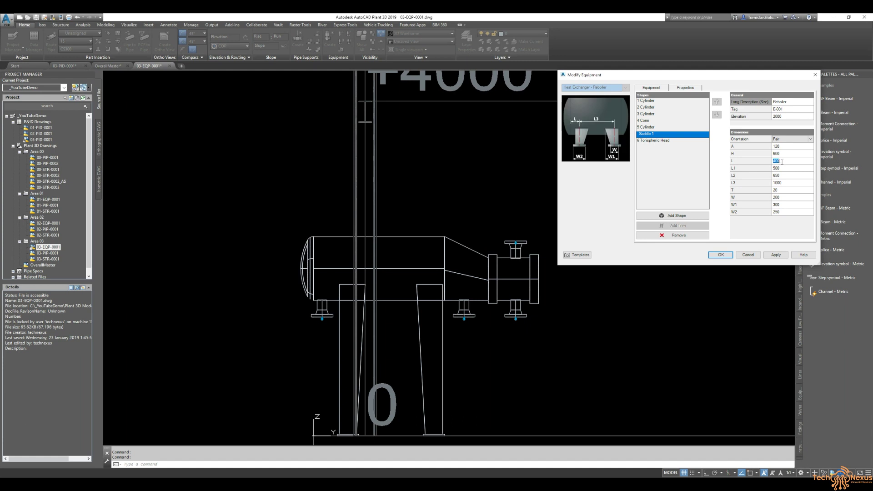
click(774, 255)
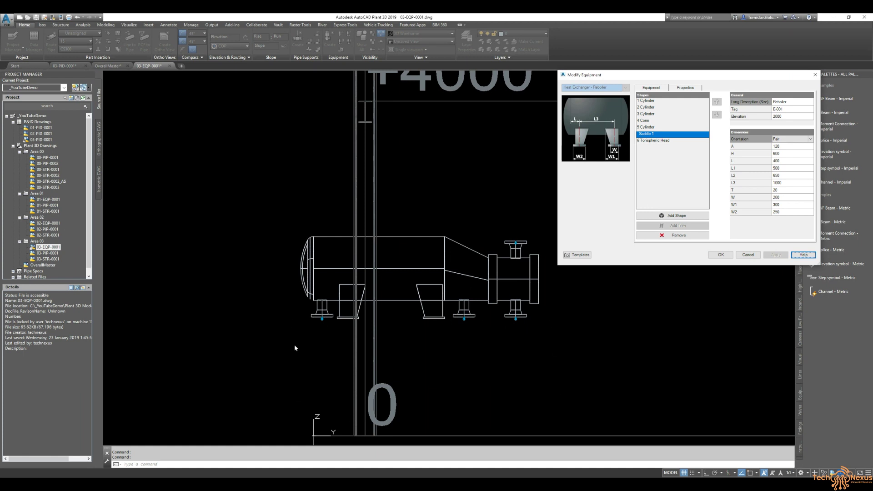
click(721, 255)
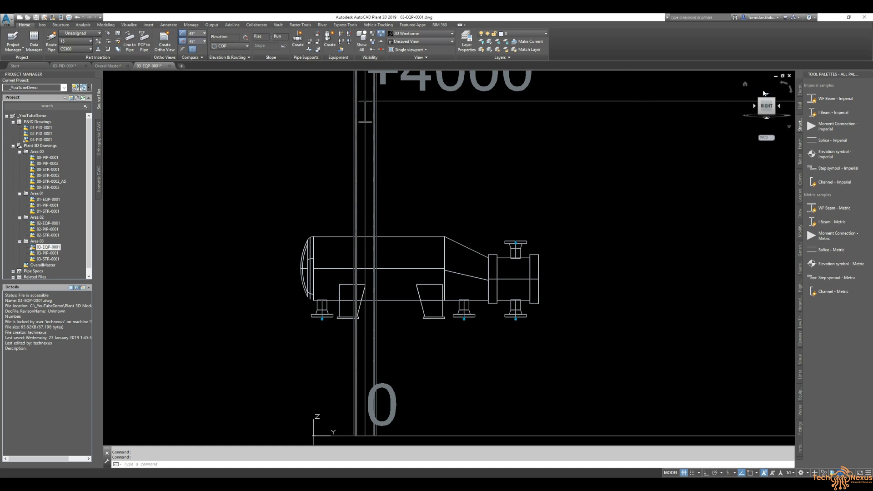
- In the top view, move reboiler E-001 25000 along the positive X direction with Ortho on
click(766, 97)
scroll(293, 229, up, 2)
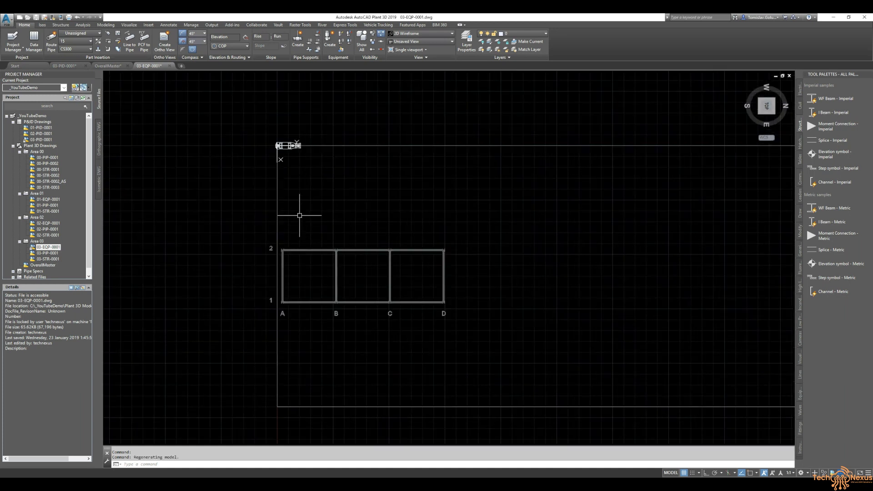
mouse_move(512, 238)
middle_down()
mouse_move(421, 177)
mouse_move(417, 148)
middle_up()
scroll(343, 266, up, 2)
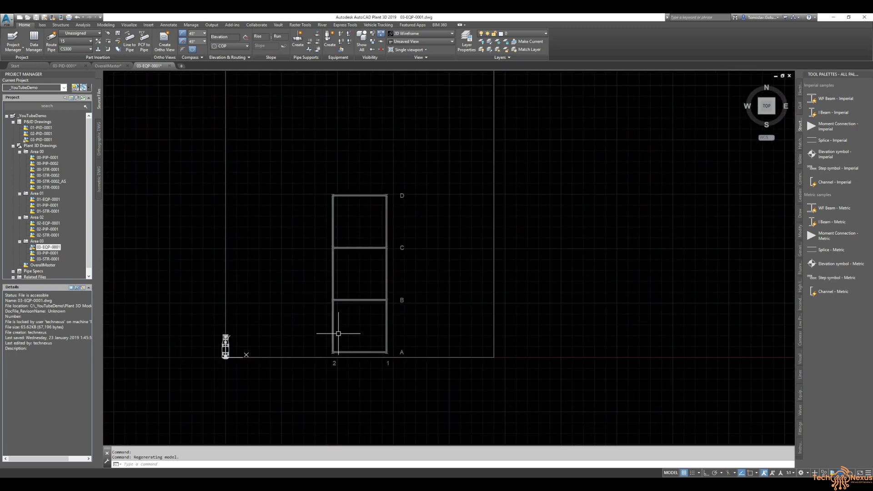
text(m)
key(Return)
click(218, 345)
key(Return)
click(247, 398)
key(F8)
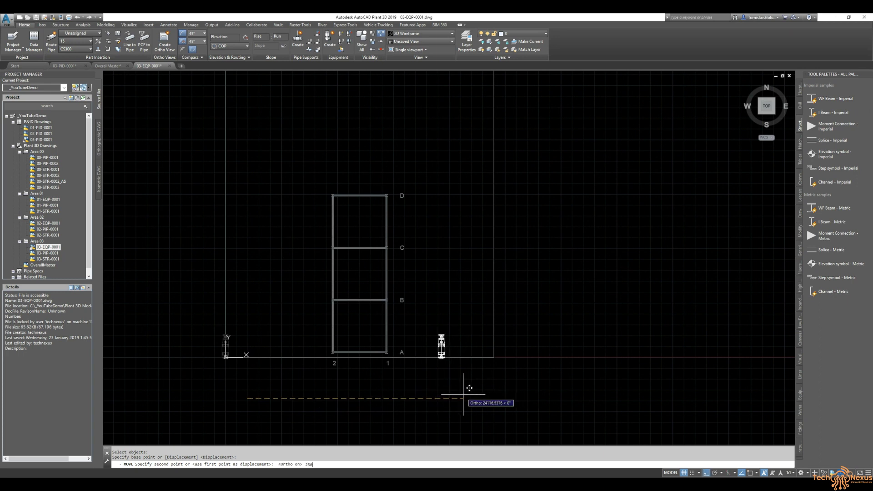
text(25000)
key(Return)
- Move reboiler E-001 9000 along the positive Y direction, beside the pipe rack bay between B and C
key(Return)
click(444, 343)
key(Return)
click(589, 350)
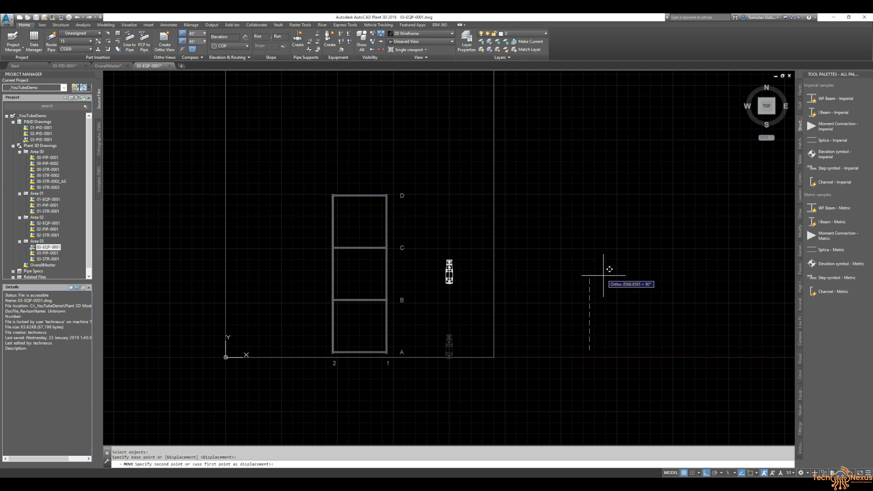
key(Return)
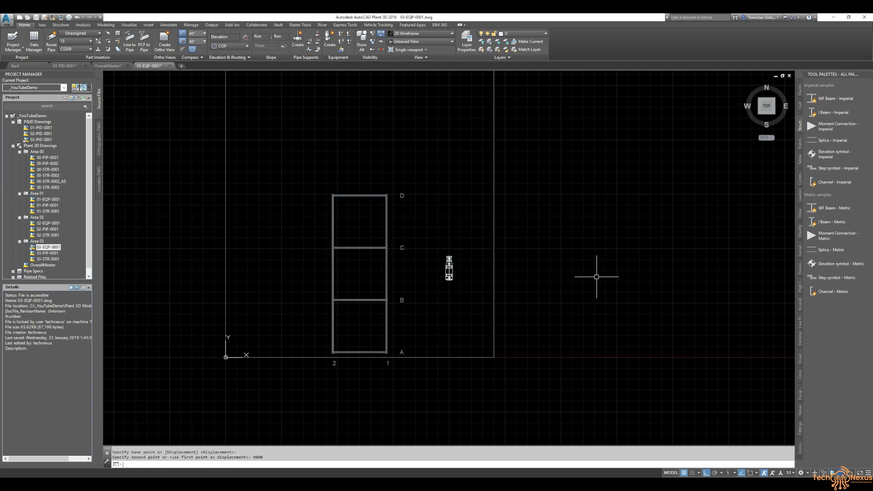
- Start a new equipment item of type Centrifugal Pump and assign it the tag P-005
scroll(451, 296, up, 2)
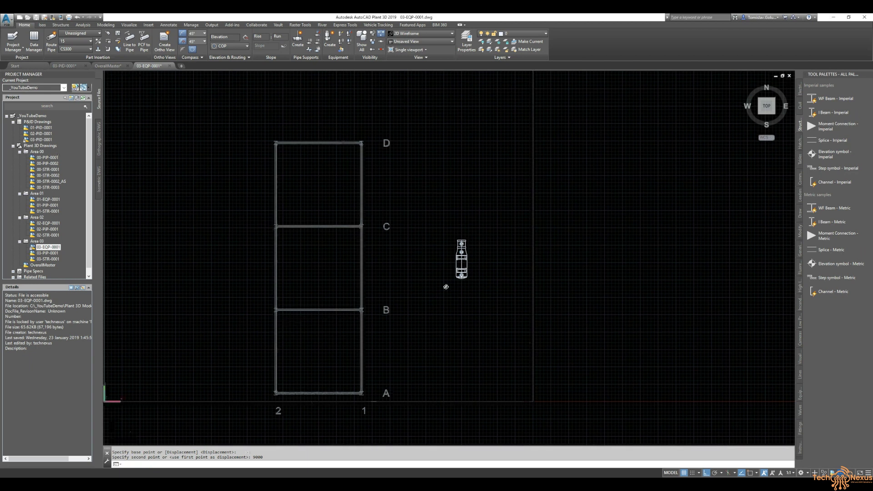
shift+middle_drag(446, 286, 432, 210)
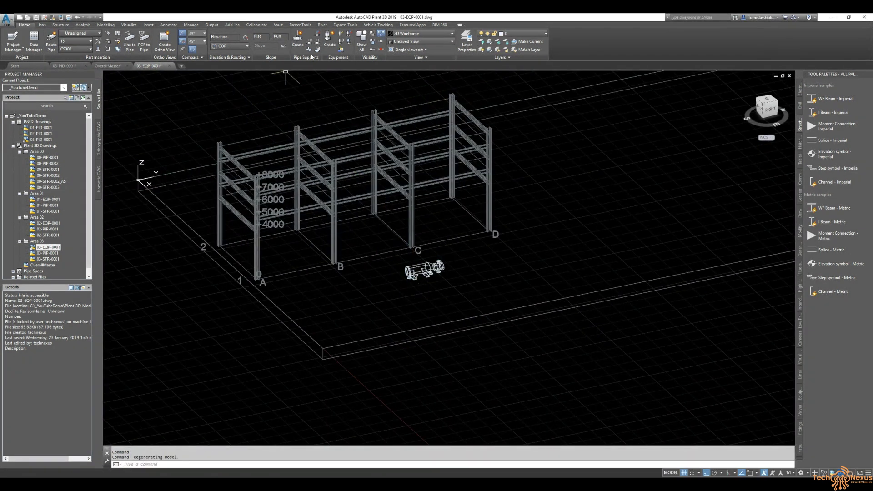
click(331, 42)
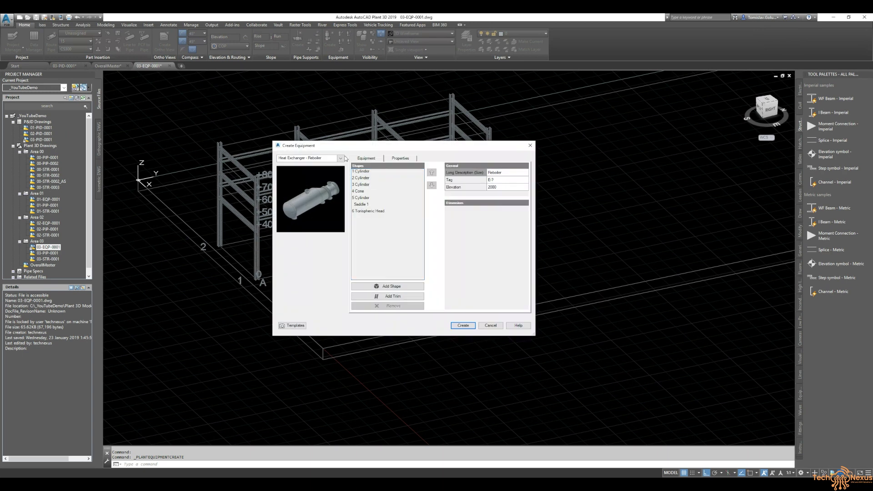
click(342, 158)
mouse_move(327, 276)
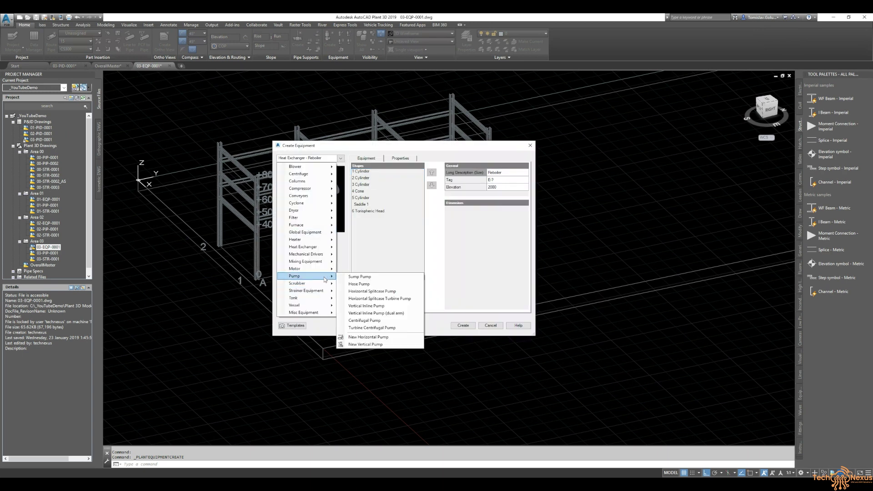
click(402, 321)
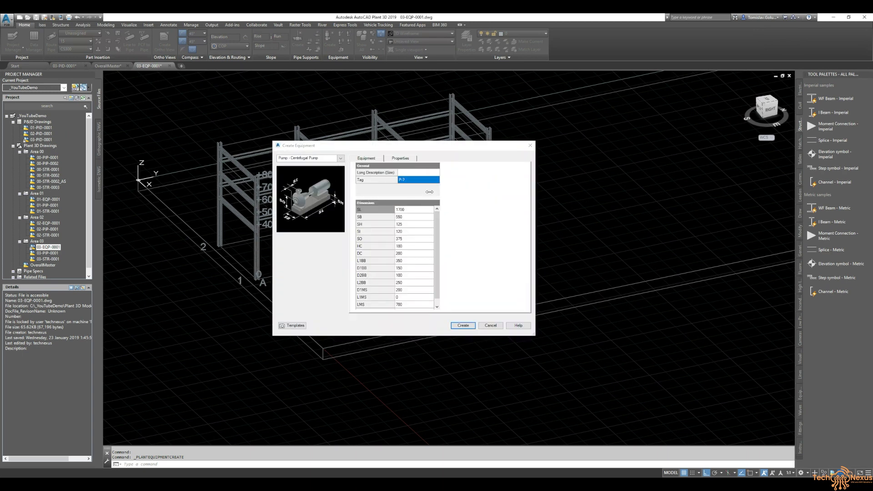
click(414, 182)
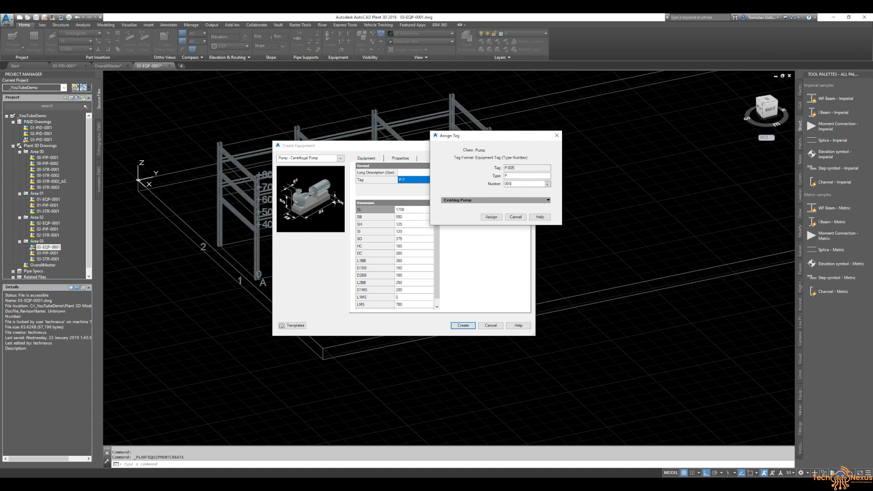
click(488, 217)
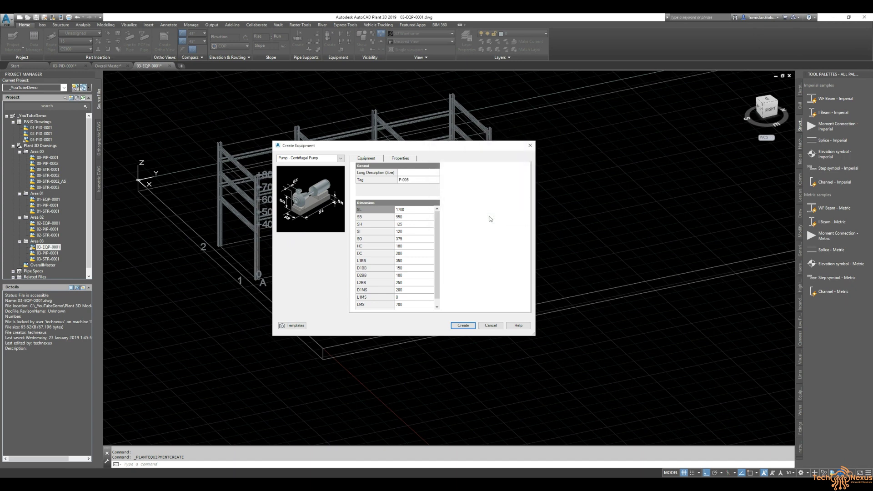
- Create pump P-005 at insertion point 0,0 and rotate it so its motor end points along negative X
key(Return)
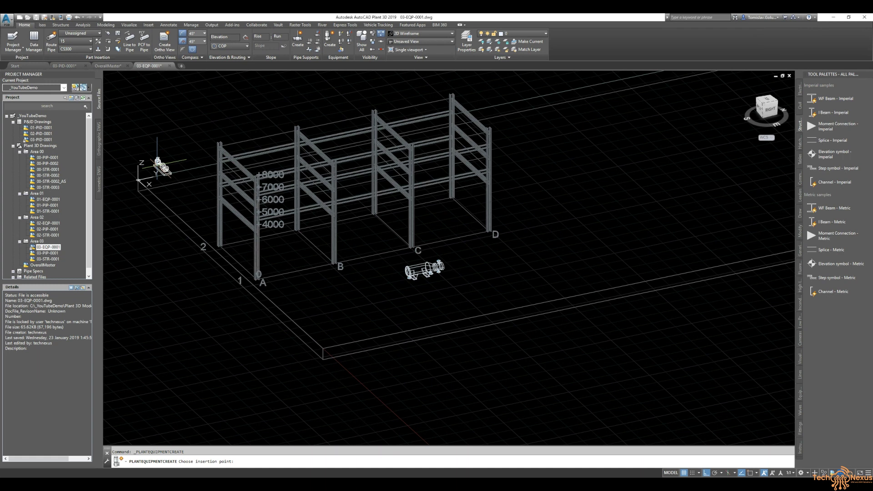
key(Return)
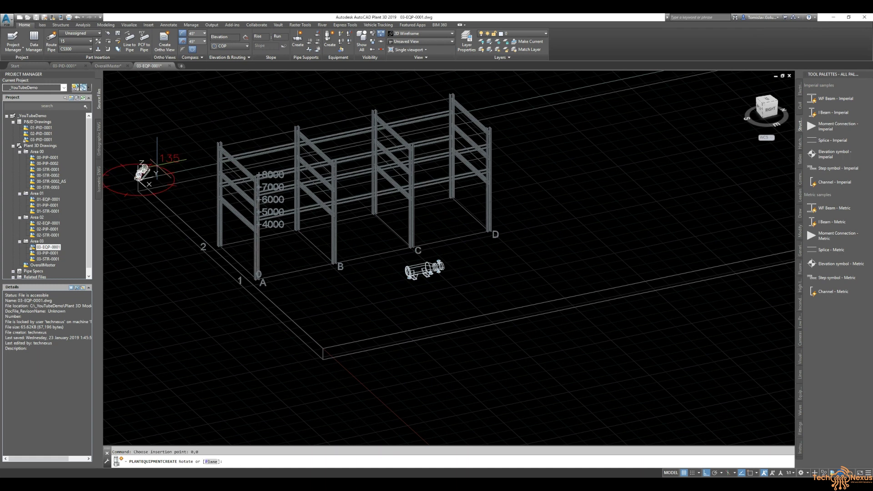
middle_drag(164, 146, 290, 197)
click(200, 163)
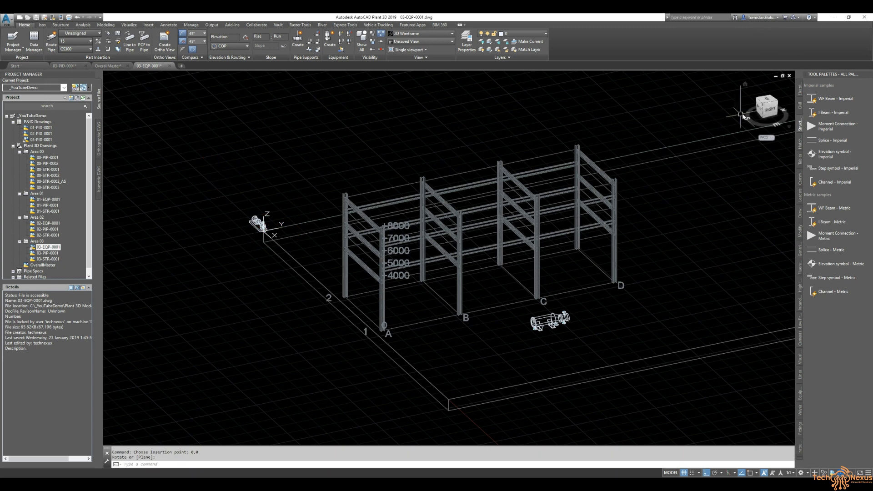
- In the top view, move pump P-005 12000 along the positive Y direction
click(768, 100)
click(786, 91)
text(m)
key(Return)
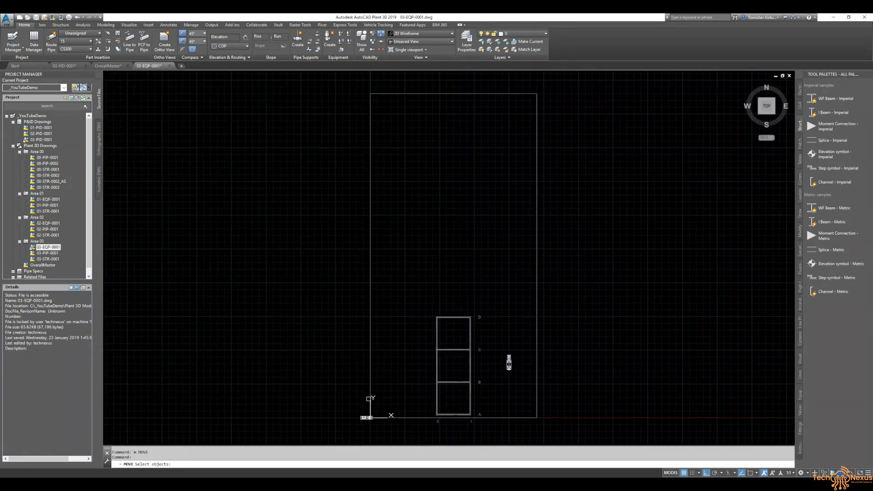
click(365, 418)
key(Return)
click(321, 358)
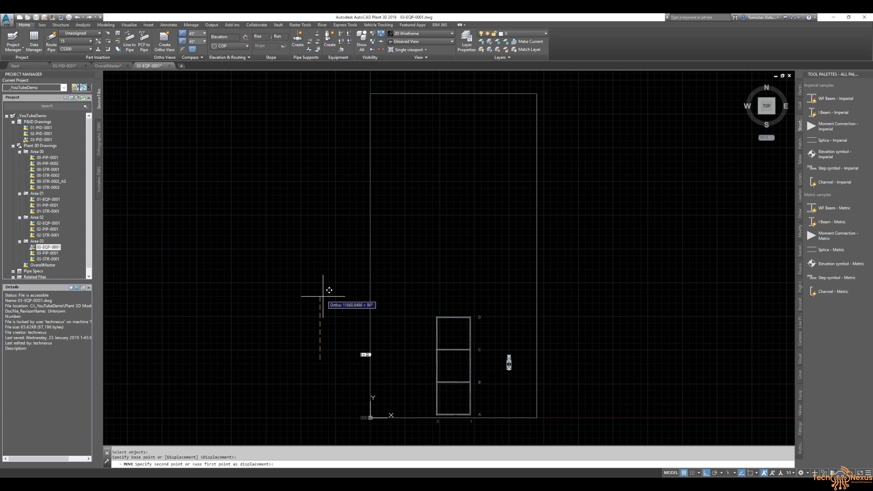
text(12000)
key(Return)
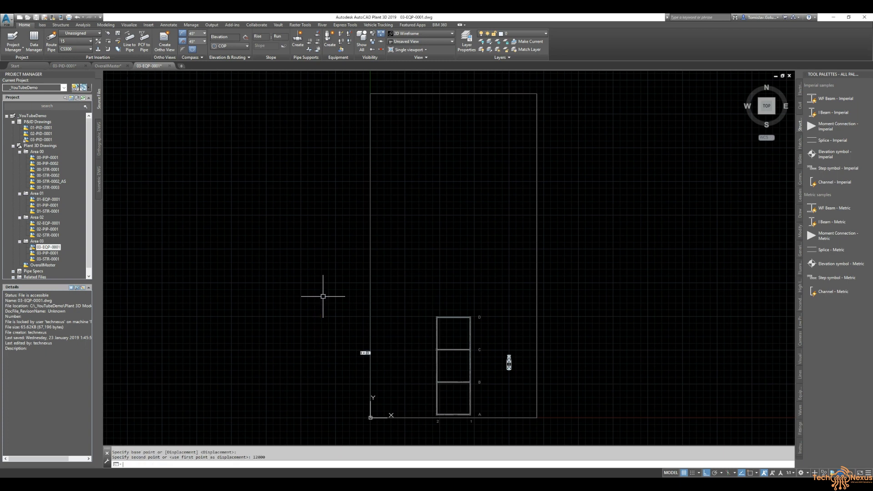
- Move pump P-005 18600 along the positive X direction to the rack column near grid line C
text(m)
key(Return)
click(364, 354)
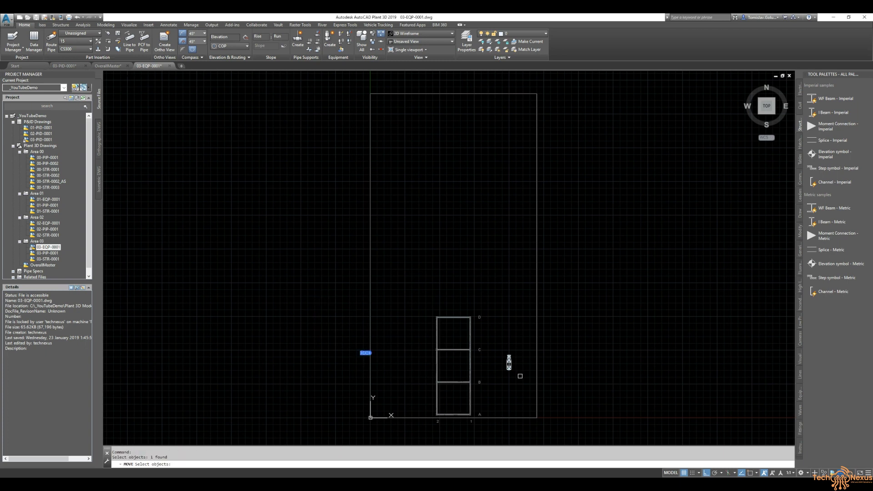
scroll(335, 273, up, 5)
key(Return)
click(219, 298)
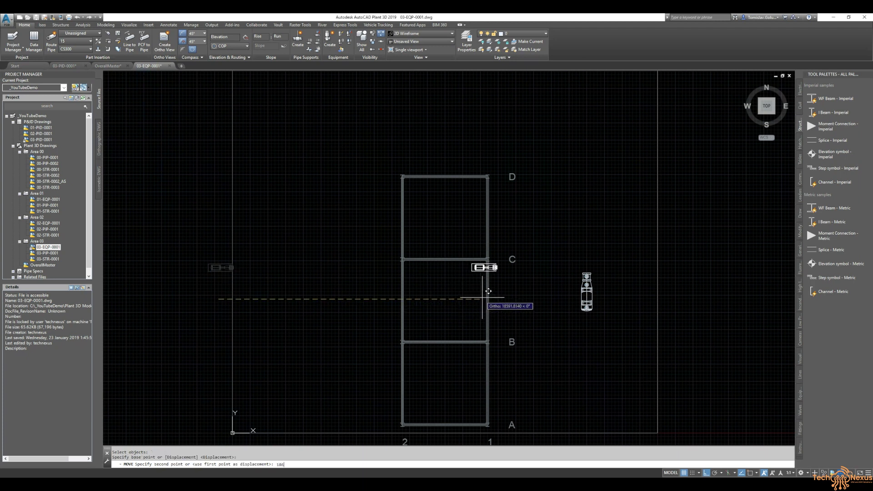
key(Return)
scroll(482, 297, up, 5)
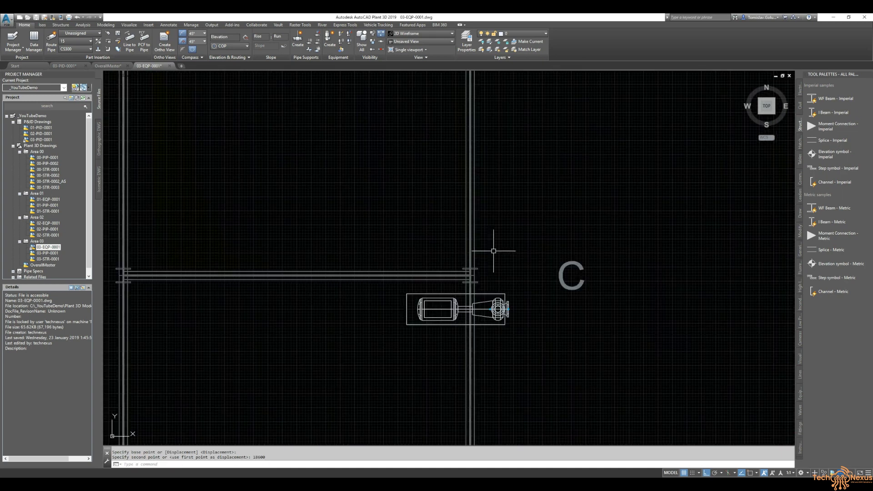
- Detach the external references 00-STR-0001 and 00-STR-0002 from the equipment drawing
click(775, 114)
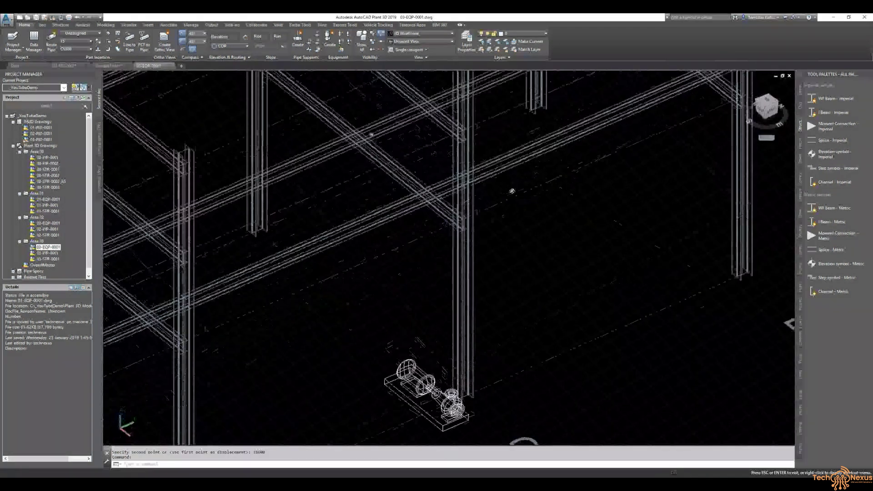
scroll(462, 238, up, 4)
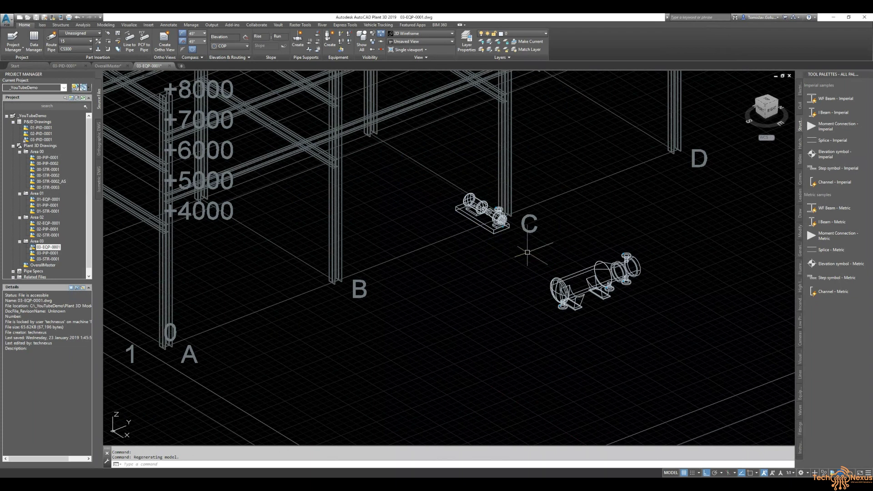
middle_click(491, 268)
middle_click(490, 268)
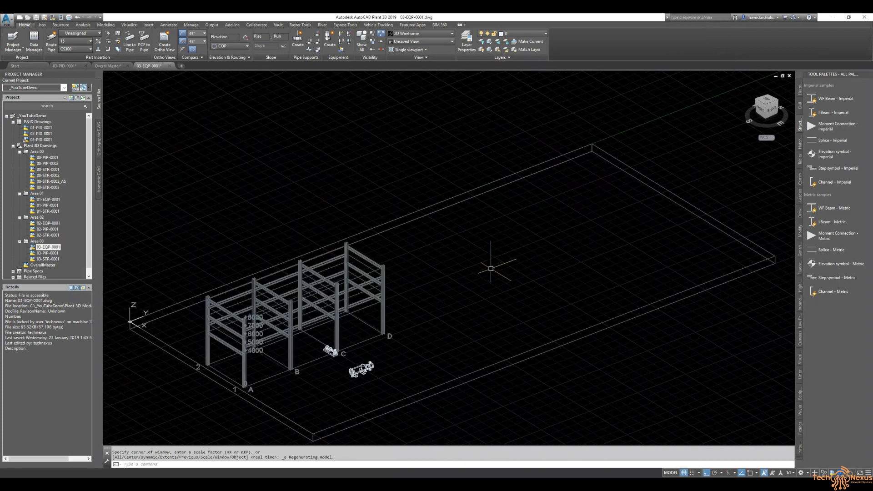
text(xr)
key(Return)
click(150, 130)
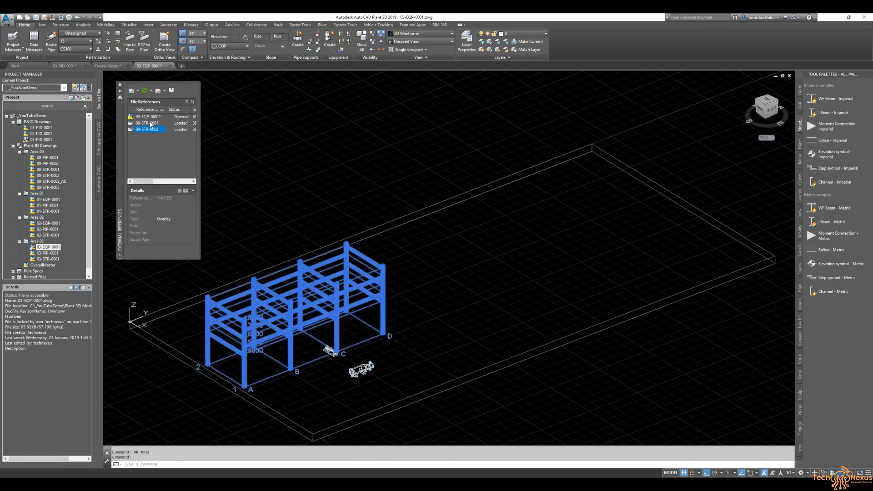
right_click(149, 122)
click(171, 156)
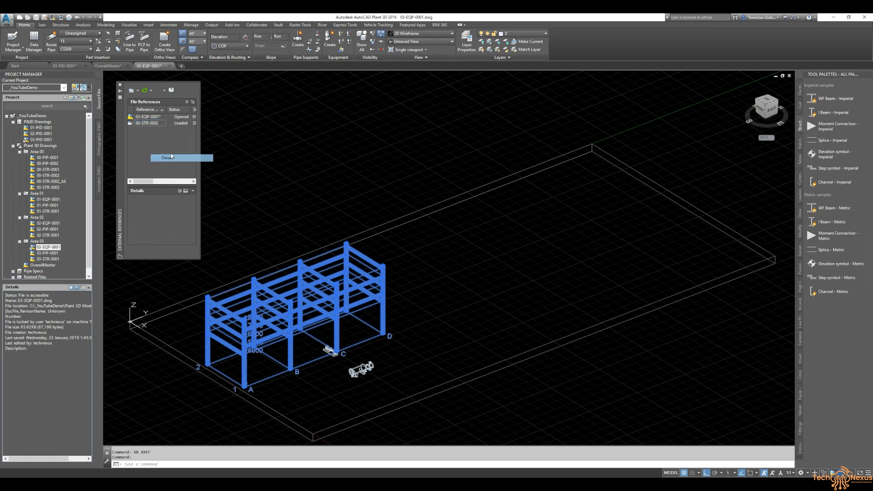
click(120, 85)
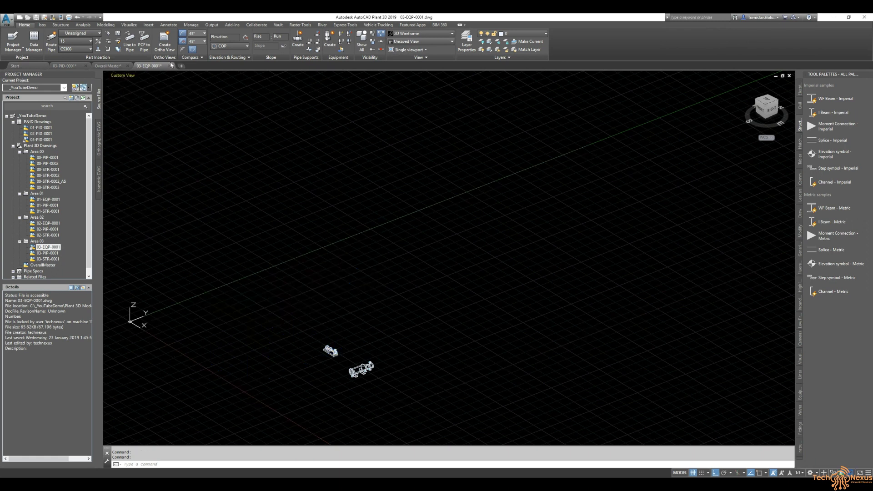
- Zoom to the extents of the equipment and close drawing 03-EQP-0001, saving its changes
text(z)
key(Return)
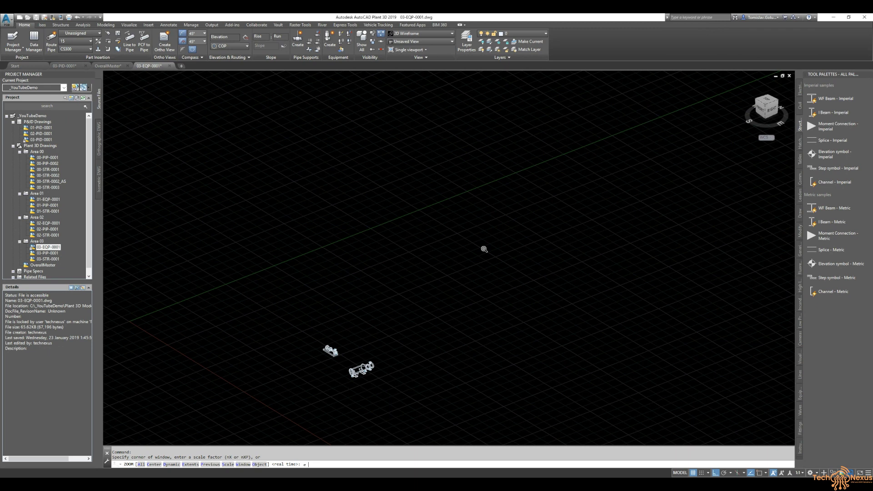
text(e)
key(Return)
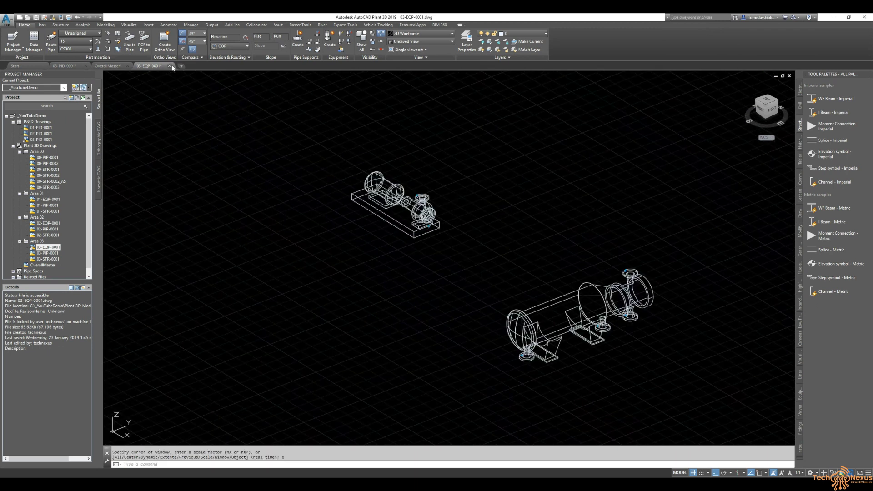
click(170, 66)
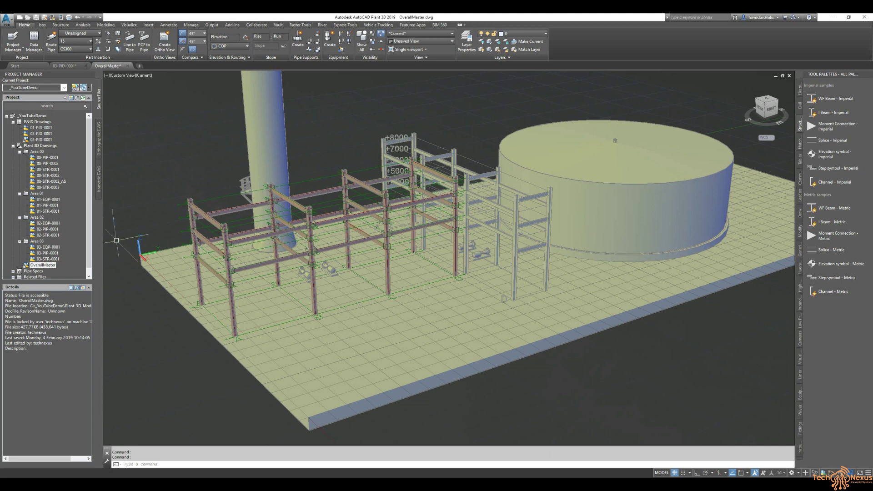
- Attach drawing 03-EQP-0001 to OverallMaster as an overlay external reference with a relative path
right_click(54, 249)
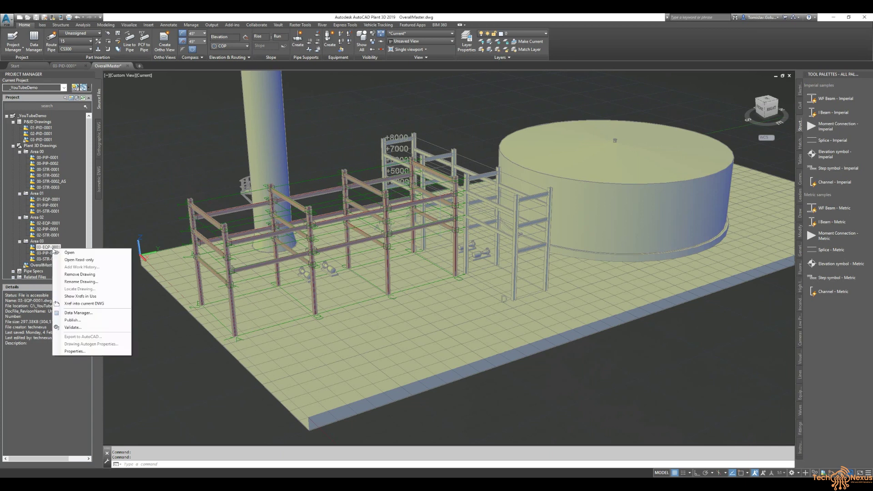
click(87, 302)
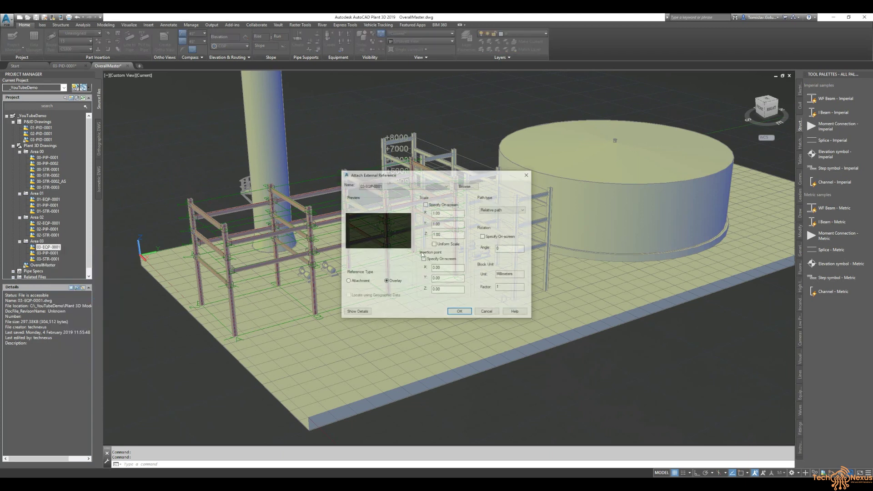
click(461, 313)
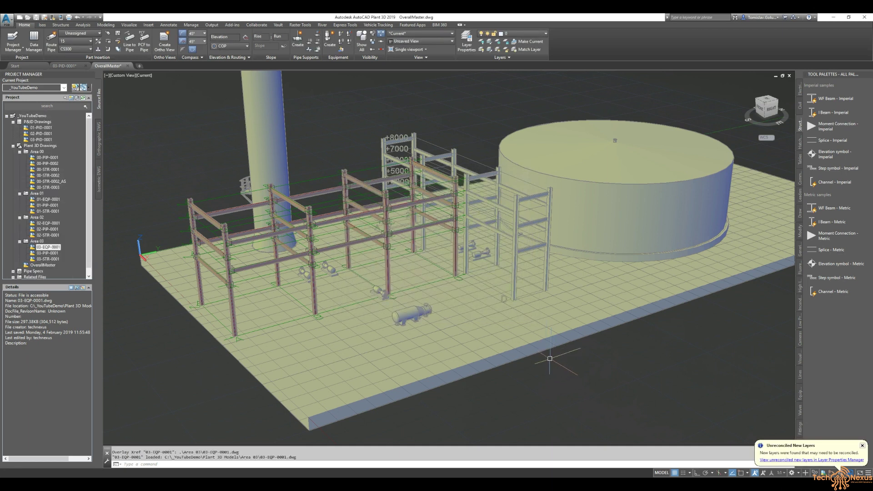
- Inspect the reboiler and pump placement in the overall plant model and save the OverallMaster drawing
scroll(359, 348, up, 6)
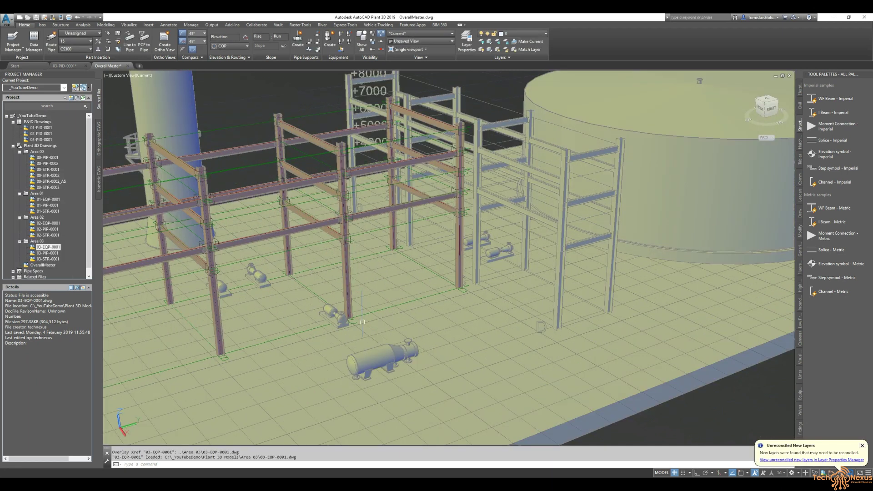
shift+middle_drag(409, 209, 390, 236)
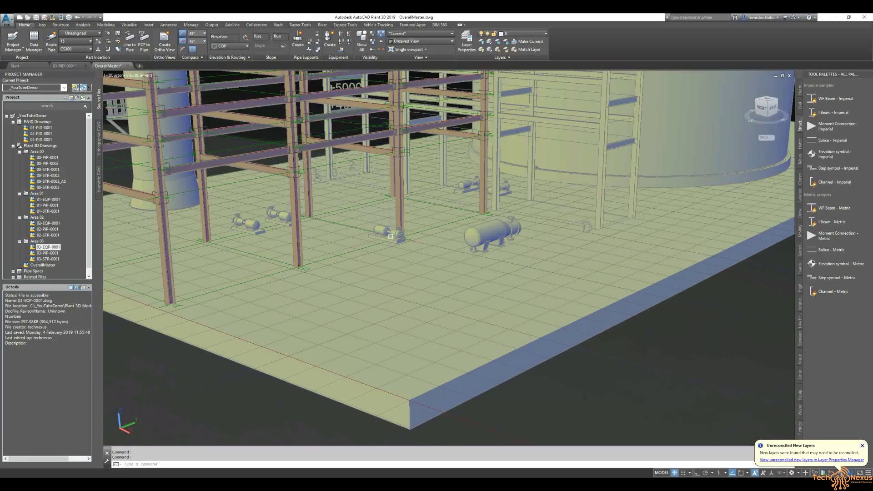
mouse_move(461, 248)
shift+middle_down()
mouse_move(525, 230)
mouse_move(455, 245)
shift+middle_up()
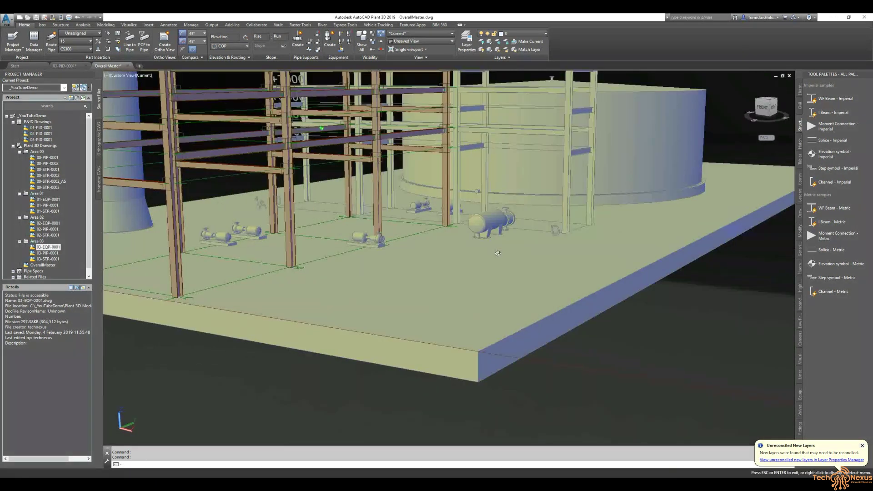
scroll(455, 246, up, 3)
scroll(455, 121, down, 6)
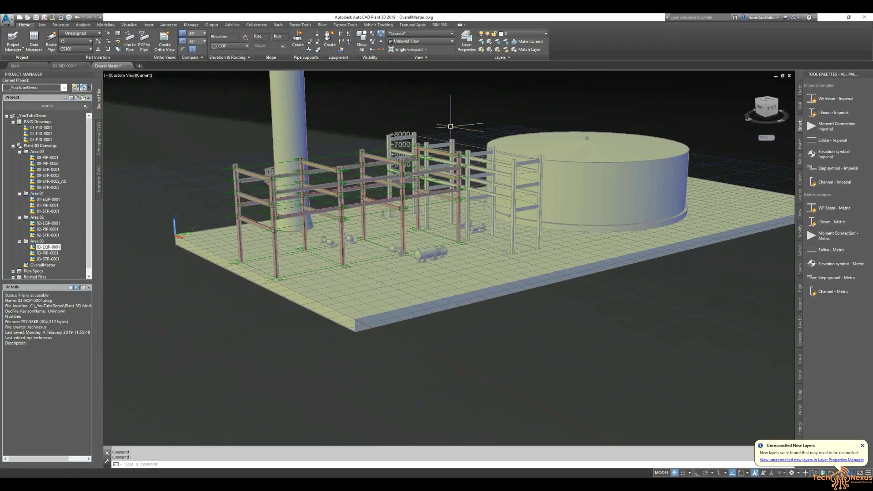
middle_drag(455, 121, 436, 153)
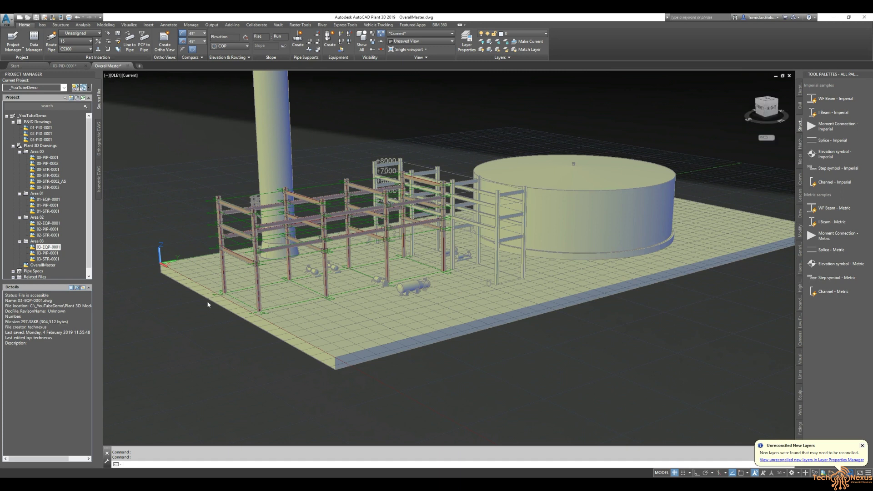
mouse_move(159, 484)
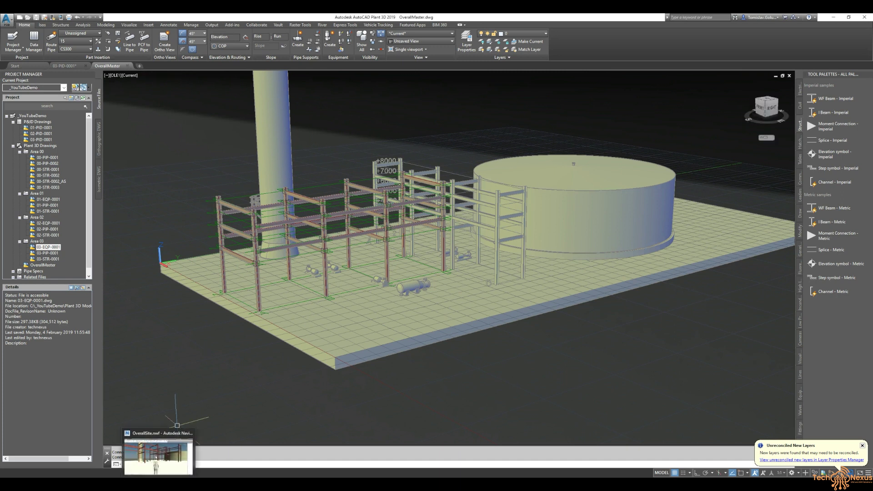
key(ctrl+s)
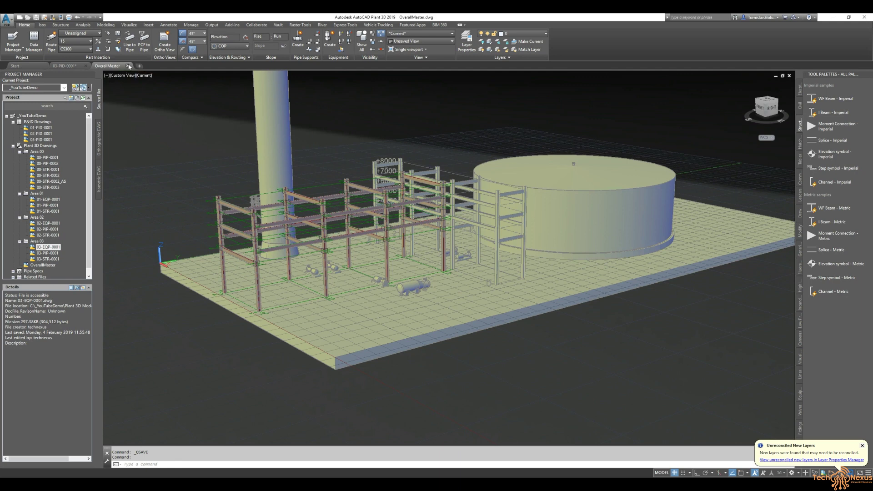
- Close the OverallMaster drawing and switch to the OverallSite model in Navisworks Manage
click(128, 66)
click(158, 485)
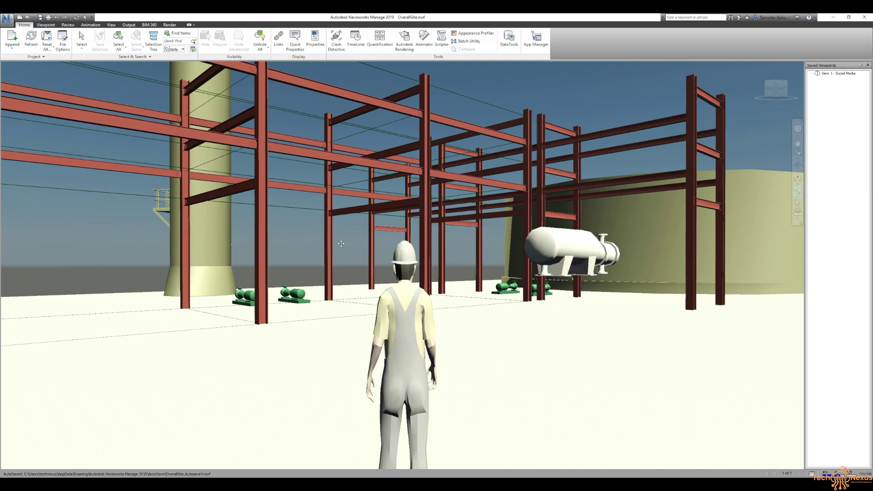
- Walk the avatar through the site model to examine the reboiler and pump placement beside the steel rack
drag(306, 244, 461, 279)
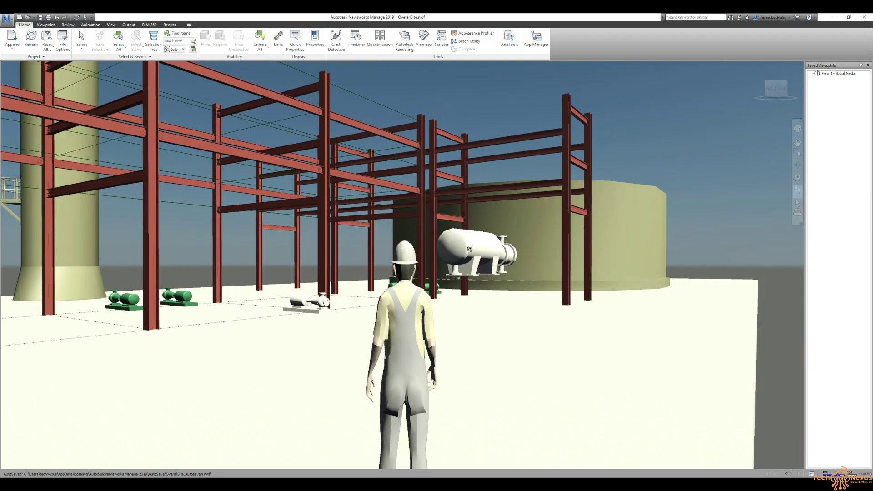
drag(308, 403, 521, 308)
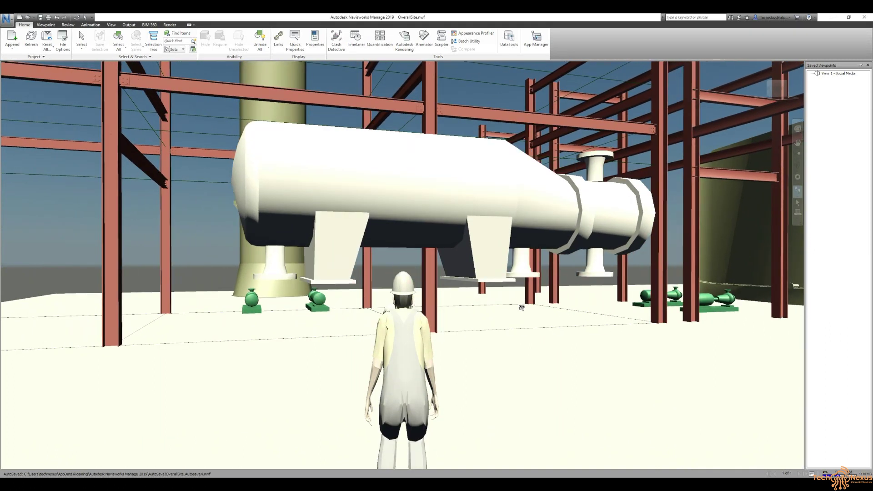
drag(489, 309, 358, 298)
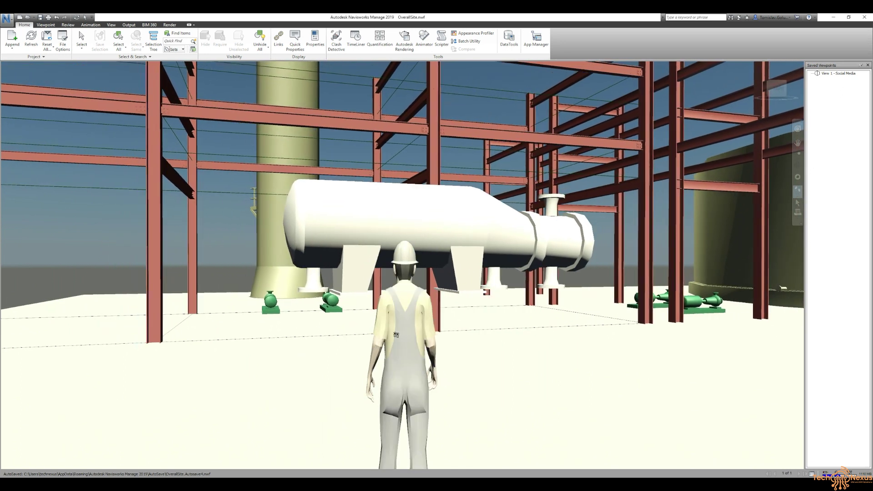
drag(395, 301, 513, 358)
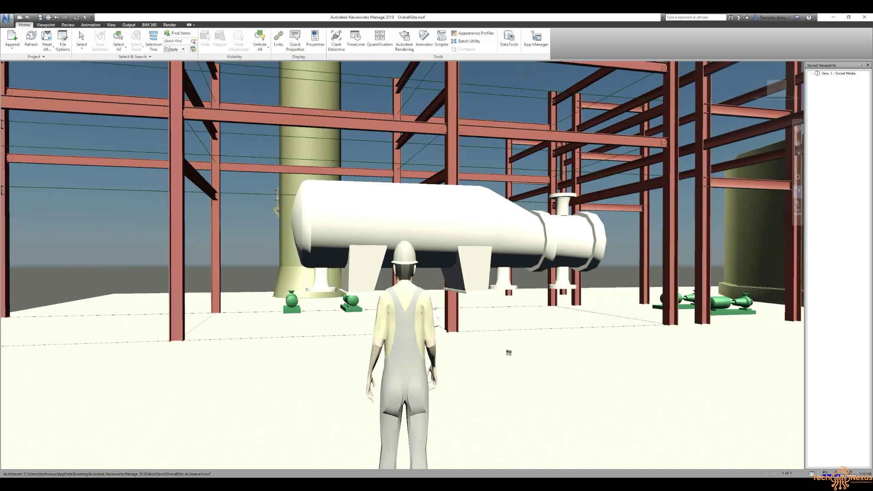
drag(253, 265, 550, 227)
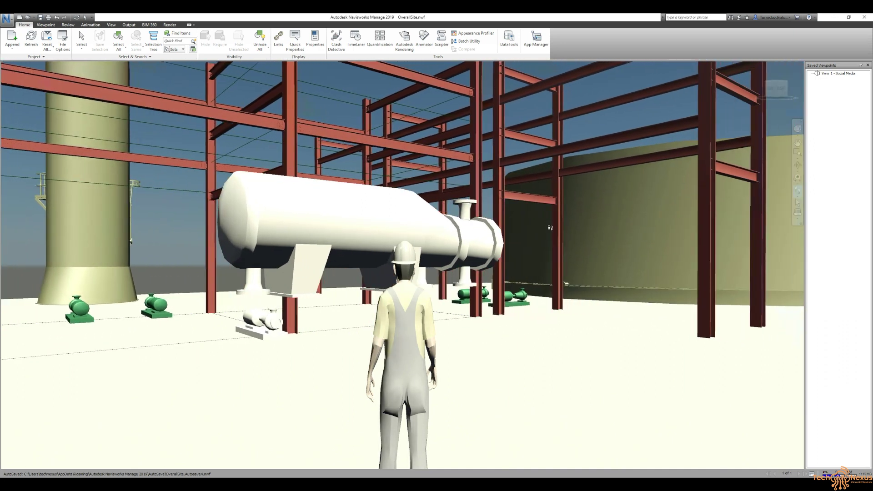